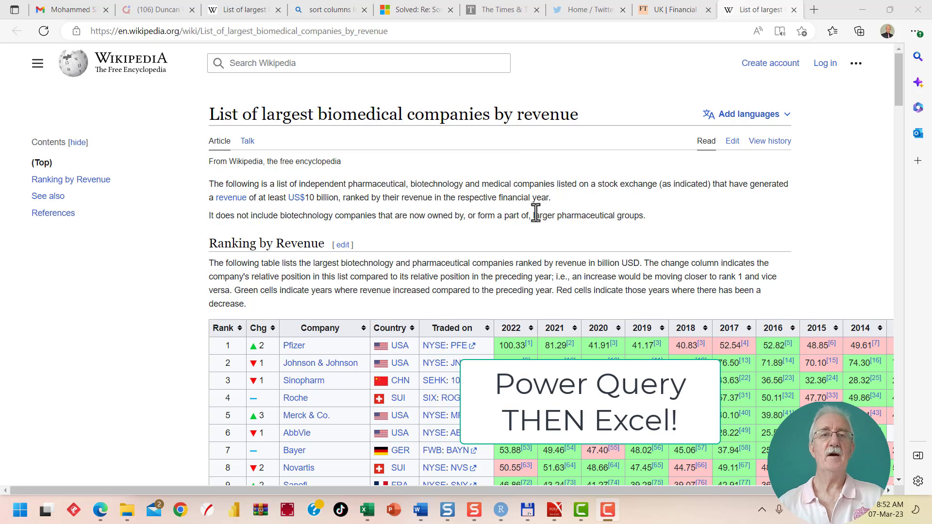
# Copy the web address of the Wikipedia list of largest biomedical companies by revenue
pyautogui.scroll(-2, 492, 254)
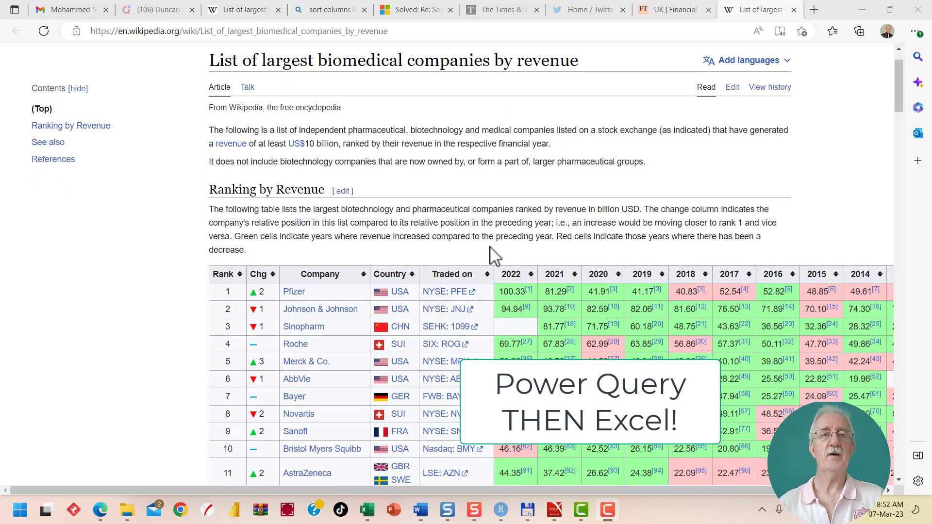
pyautogui.scroll(2, 452, 63)
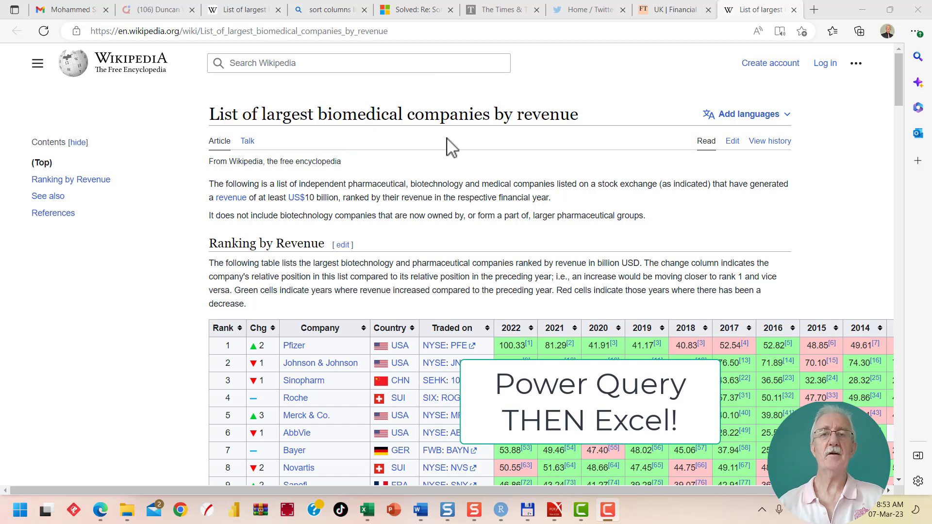
pyautogui.scroll(-1, 452, 184)
pyautogui.scroll(-4, 452, 185)
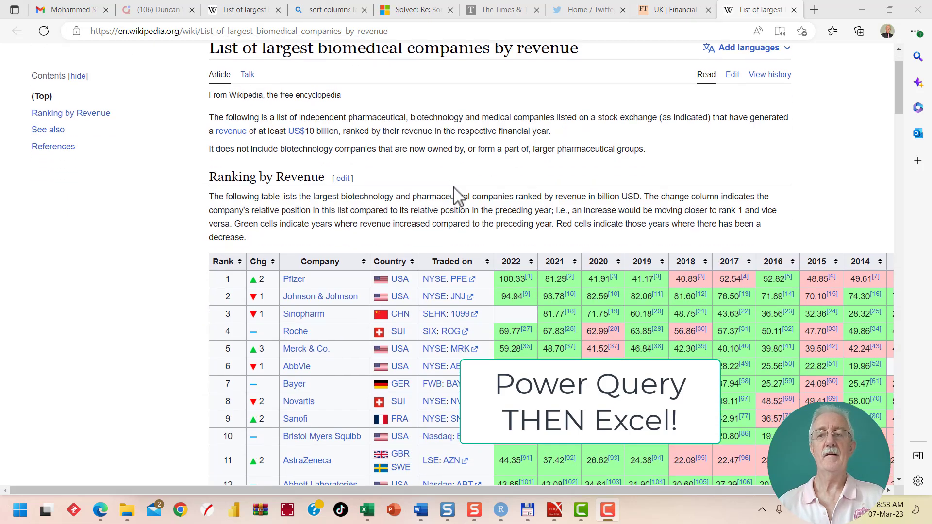
pyautogui.scroll(-5, 454, 228)
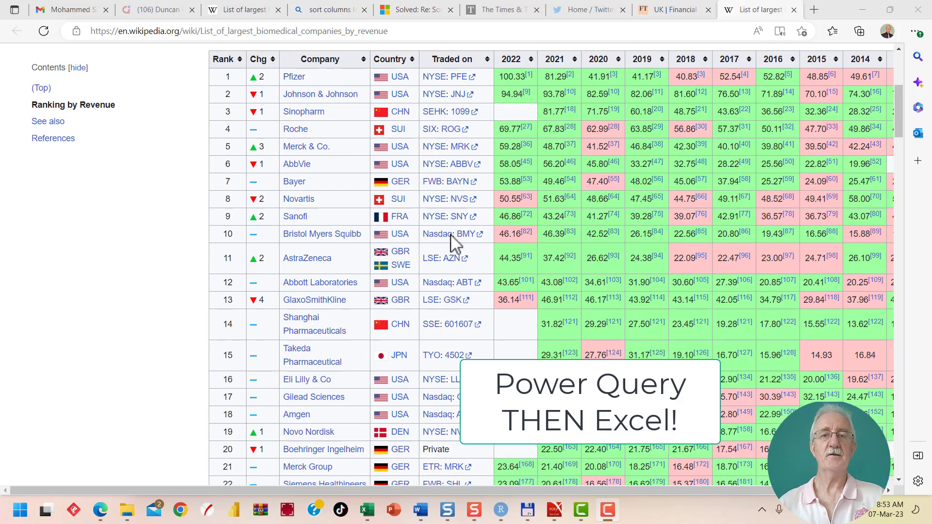
pyautogui.scroll(5, 447, 245)
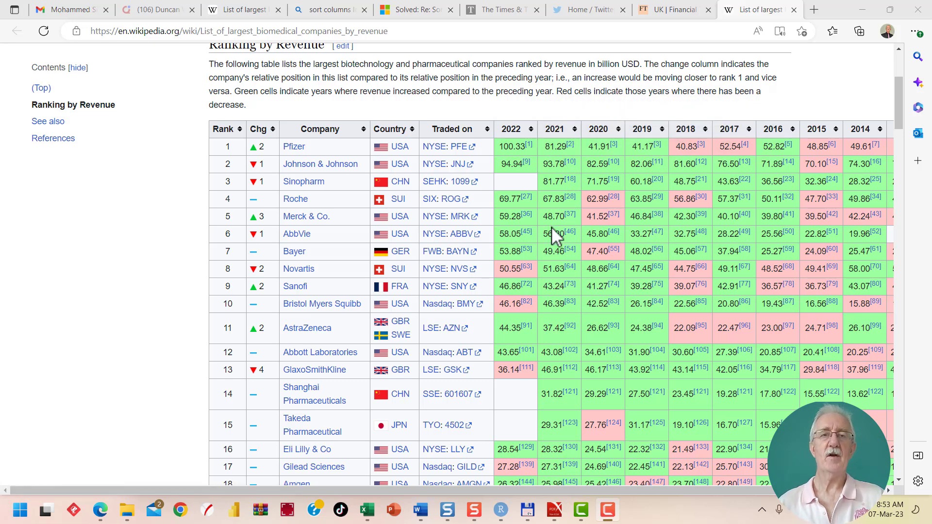
pyautogui.click(384, 29)
pyautogui.hotkey('ctrl', 'c')
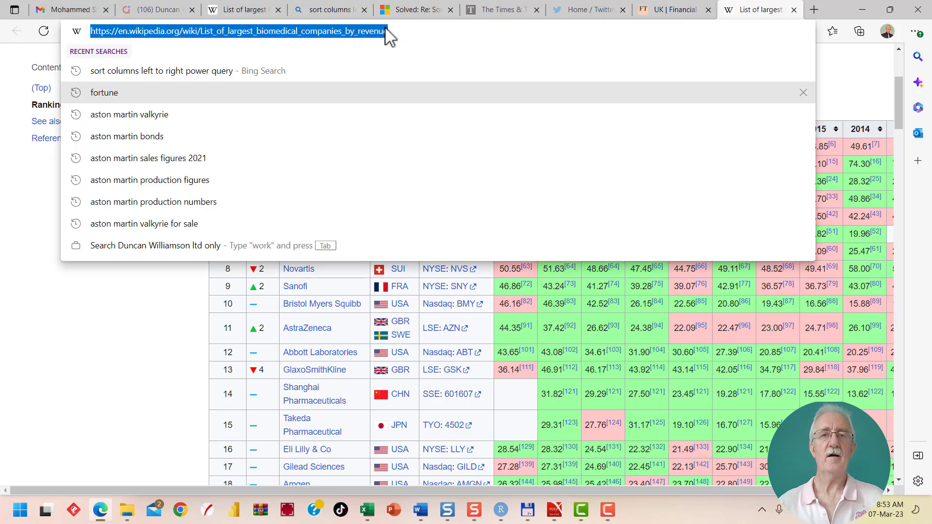
pyautogui.click(232, 420)
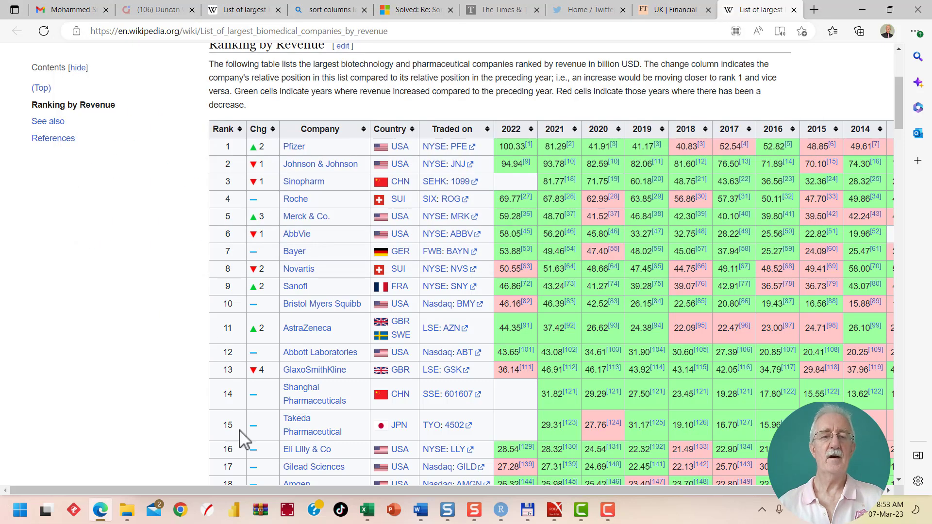
pyautogui.click(366, 510)
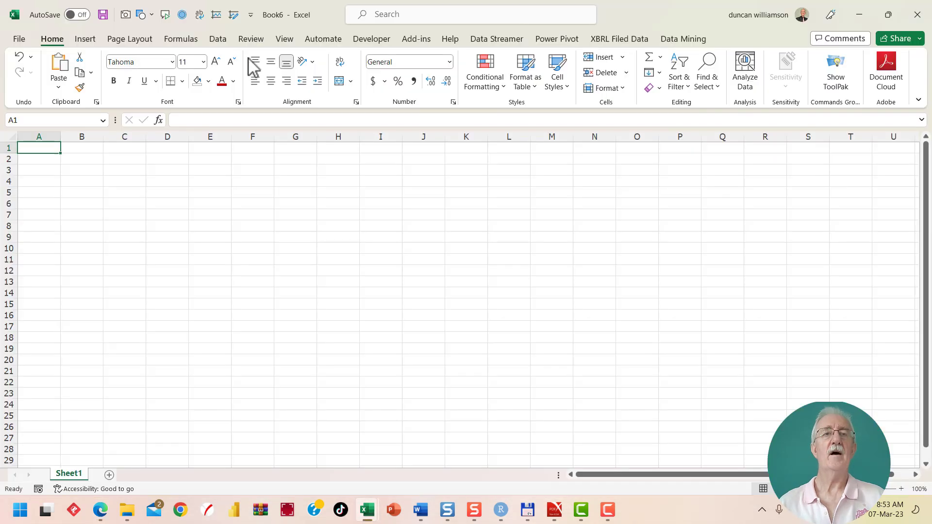
pyautogui.click(221, 40)
pyautogui.click(80, 76)
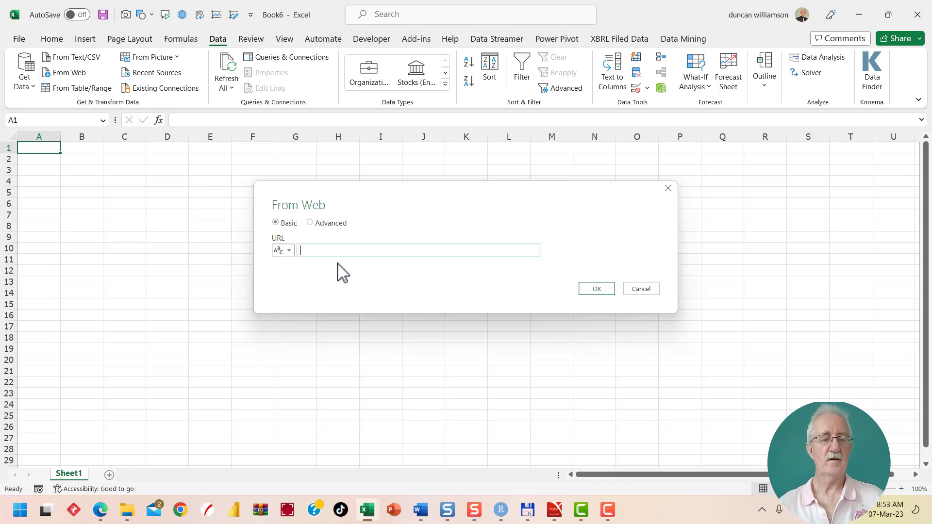
pyautogui.hotkey('ctrl', 'v')
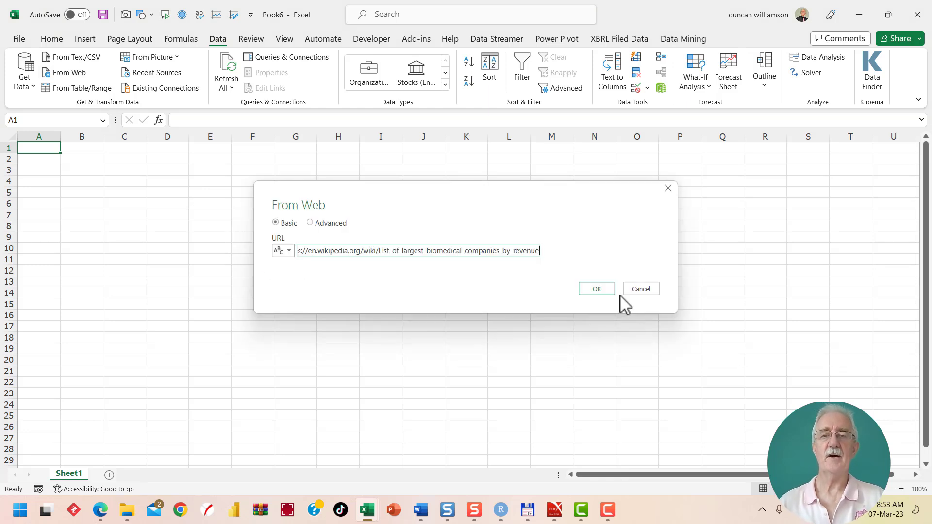
pyautogui.click(593, 291)
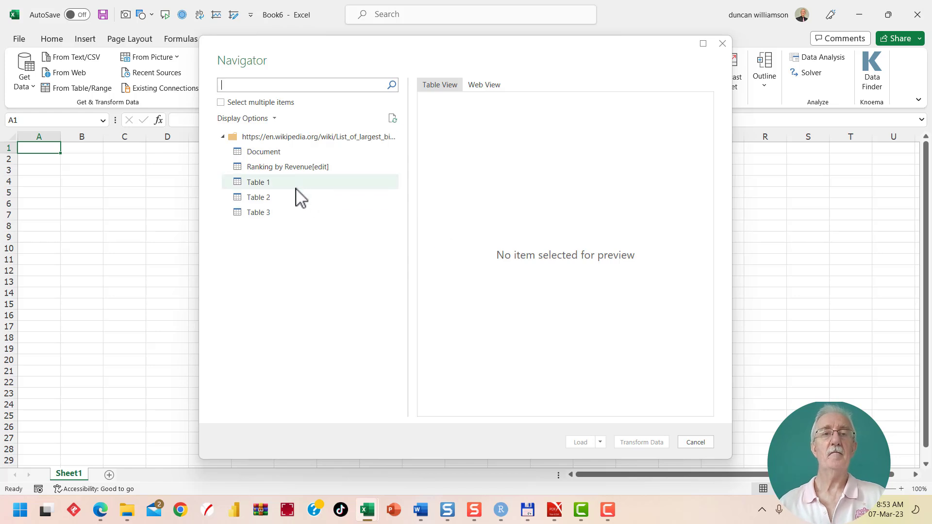
# Preview the Document, Ranking by Revenue[edit], Table 1, Table 2 and Table 3 items to identify the revenue data
pyautogui.click(259, 160)
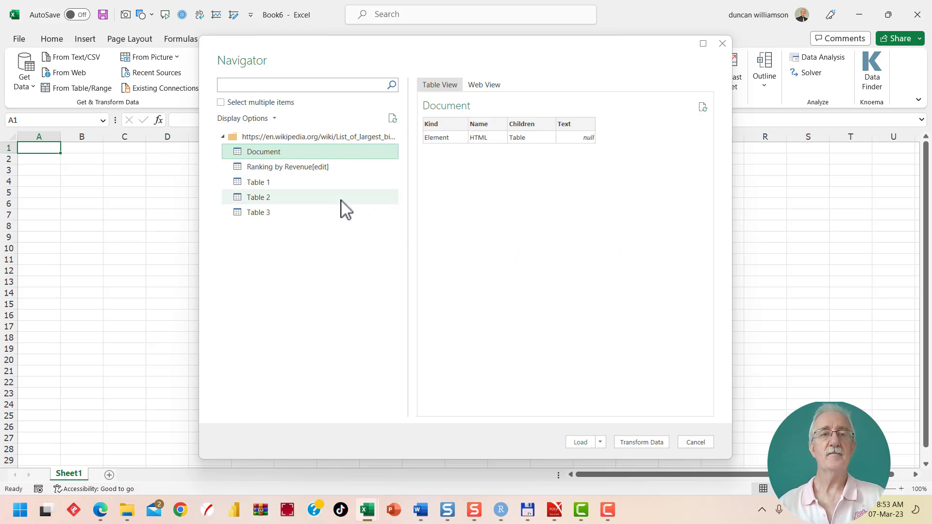
pyautogui.click(292, 169)
pyautogui.scroll(-5, 491, 234)
pyautogui.scroll(-1, 491, 235)
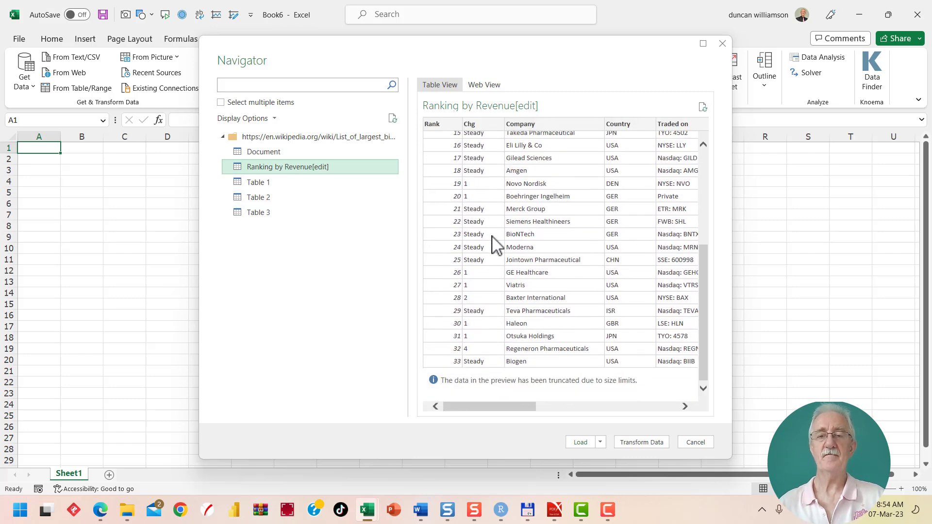
pyautogui.scroll(6, 492, 243)
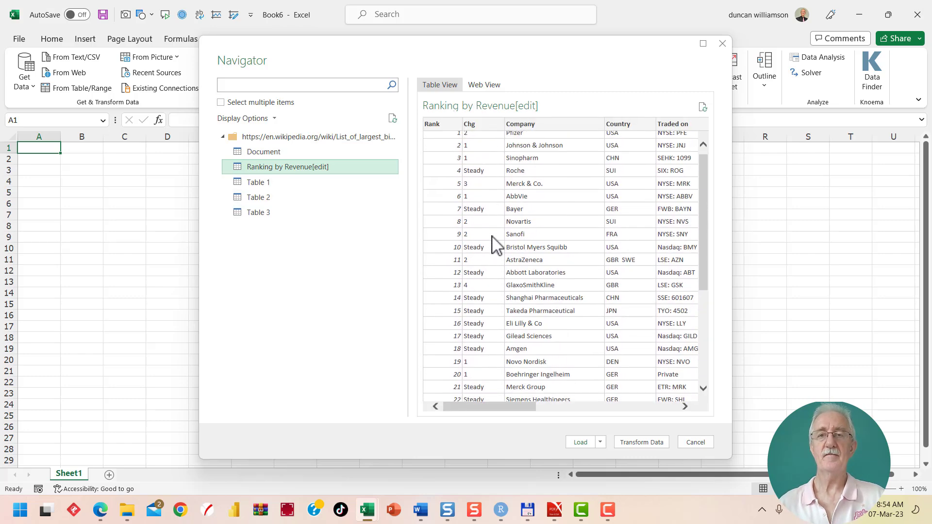
pyautogui.click(257, 180)
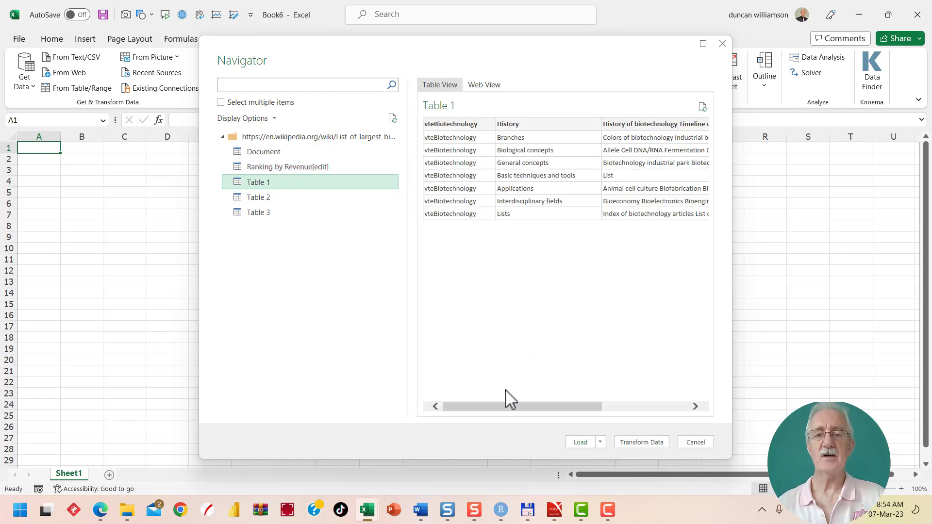
pyautogui.click(263, 200)
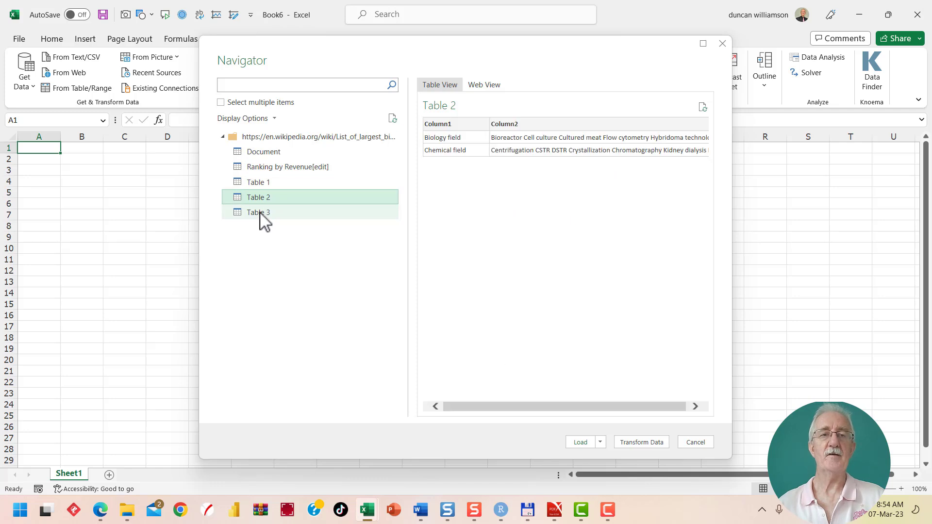
pyautogui.click(263, 216)
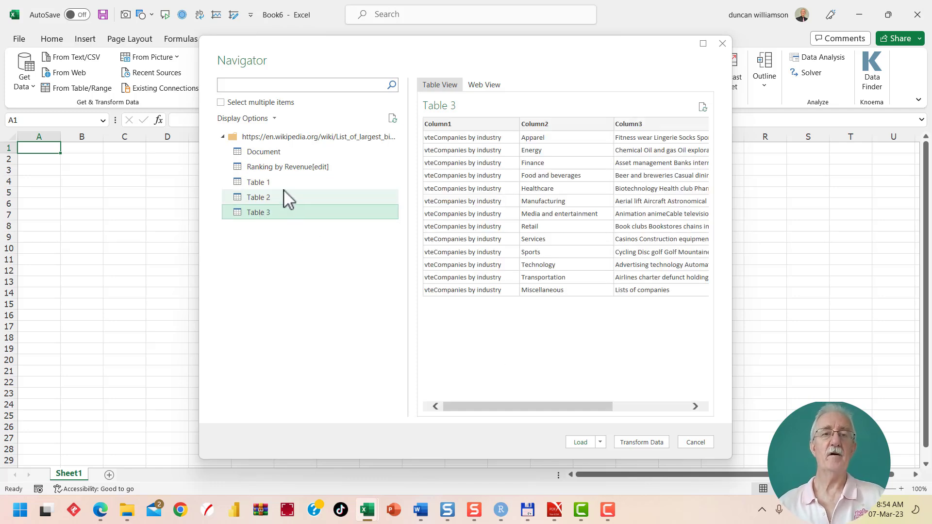
# Choose the Ranking by Revenue[edit] table and open it for transformation in the Power Query Editor
pyautogui.click(263, 169)
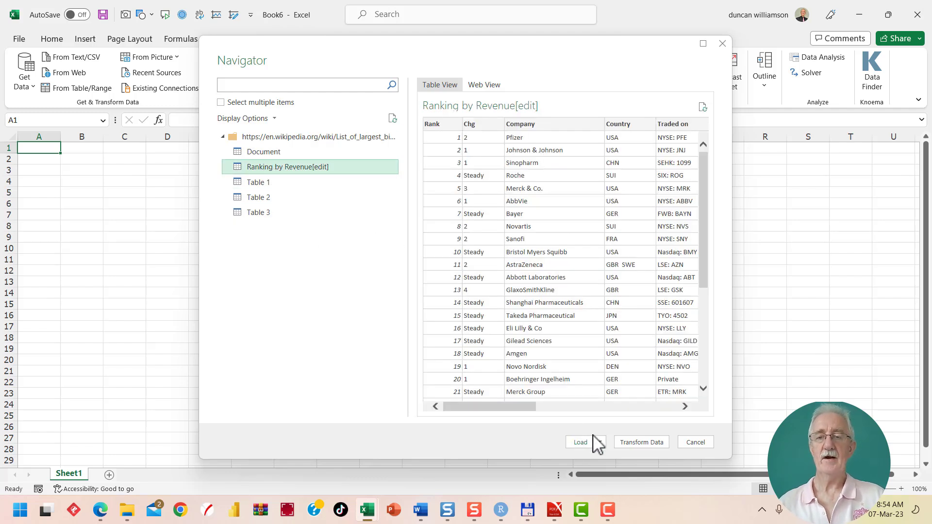
pyautogui.click(633, 445)
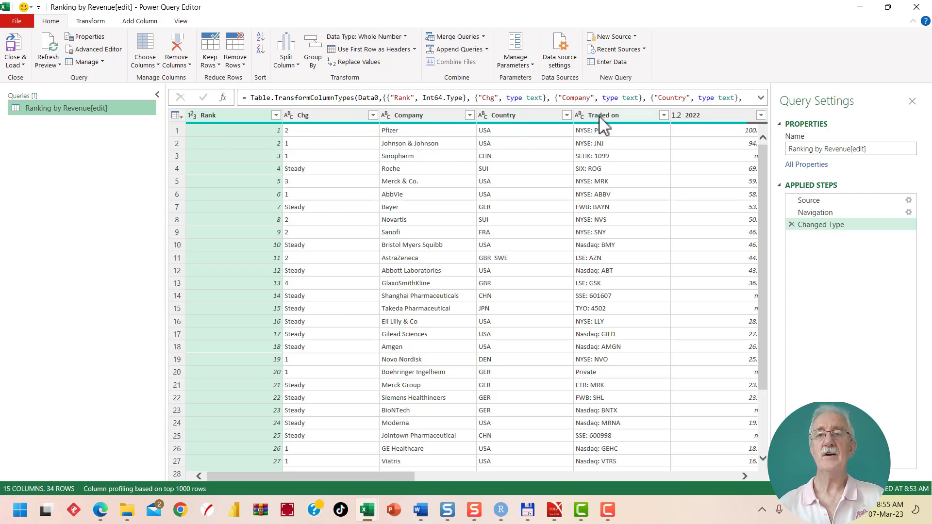
# Examine the order of the year columns and the values in the 2022 column
pyautogui.moveTo(360, 474); pyautogui.dragTo(478, 485)
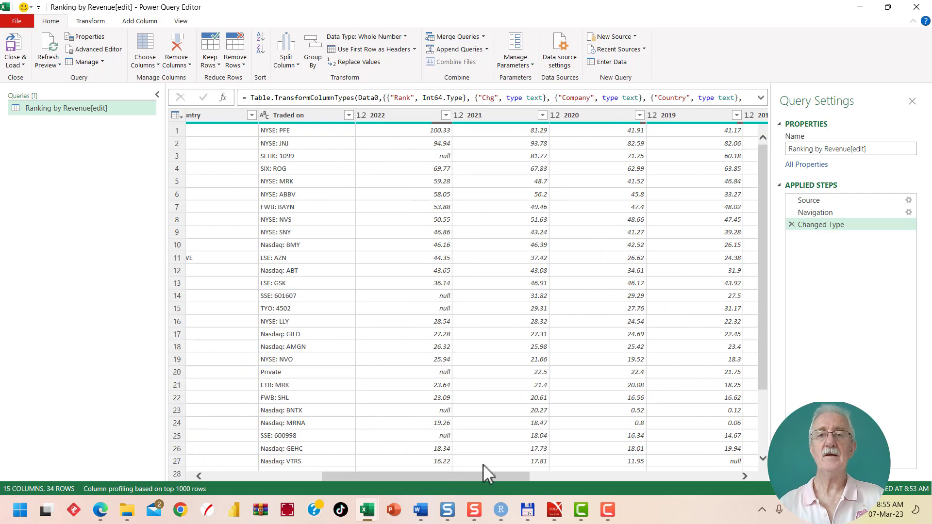
pyautogui.click(430, 132)
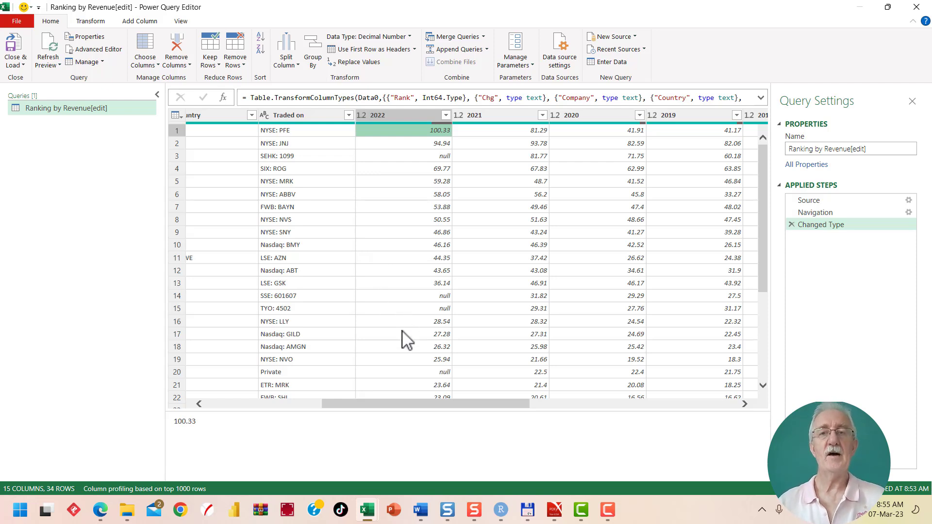
pyautogui.moveTo(434, 404); pyautogui.dragTo(429, 424)
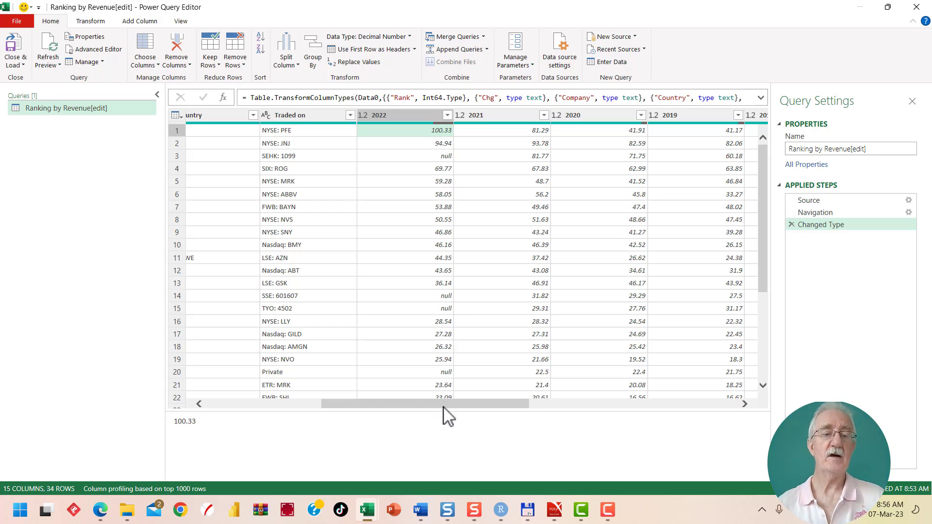
pyautogui.click(412, 118)
pyautogui.hotkey('shift', 'End')
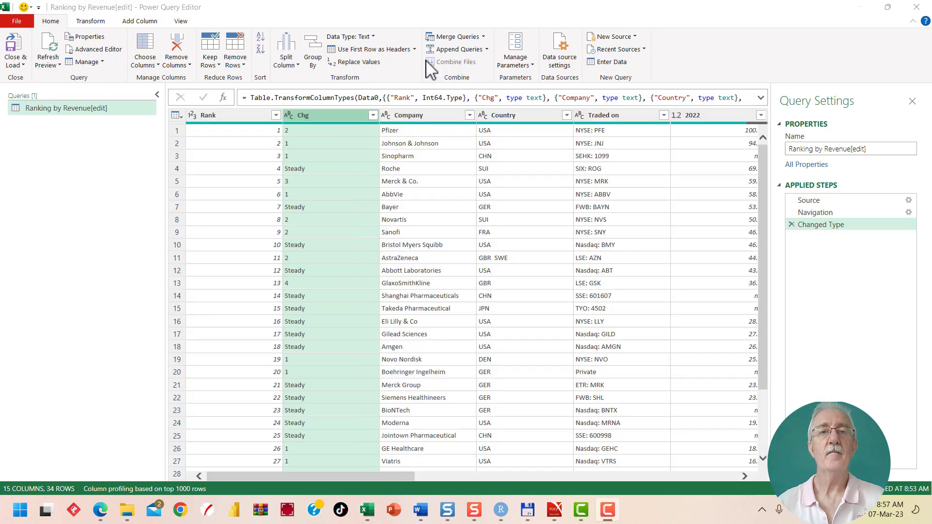
# Rename the Chg column as Change
pyautogui.doubleClick(313, 116)
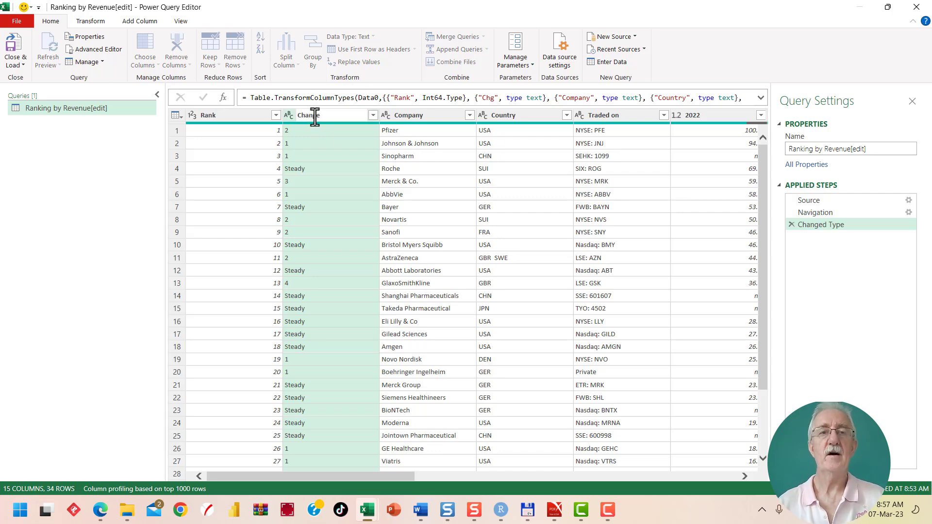
pyautogui.write('Change')
pyautogui.press('Return')
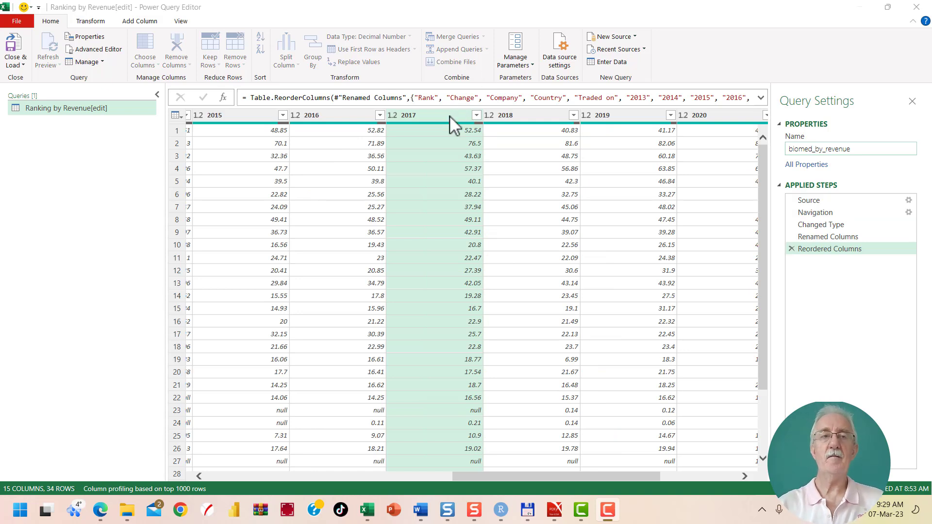
# Rename the query as biomed_by_revenue
pyautogui.click(857, 150)
pyautogui.press('Return')
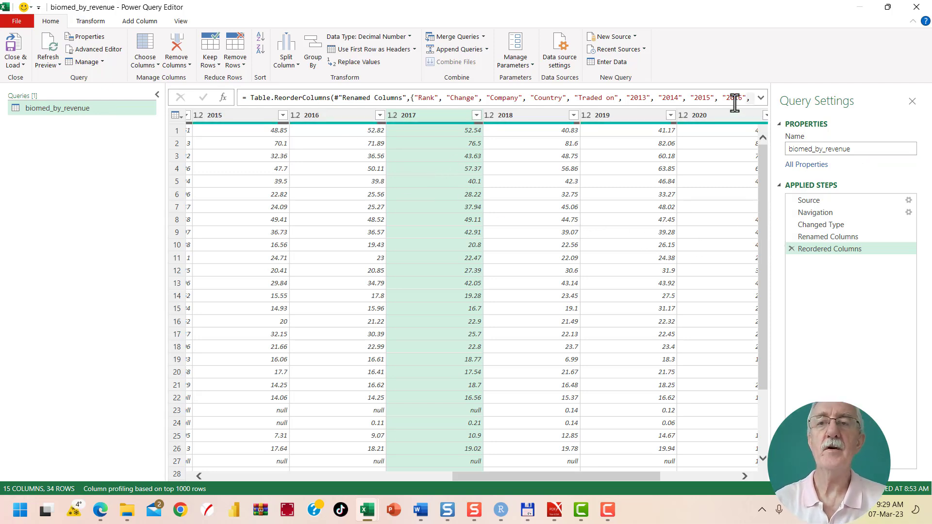
# Review the full Reordered Columns formula and the query's M code in the Advanced Editor
pyautogui.click(761, 98)
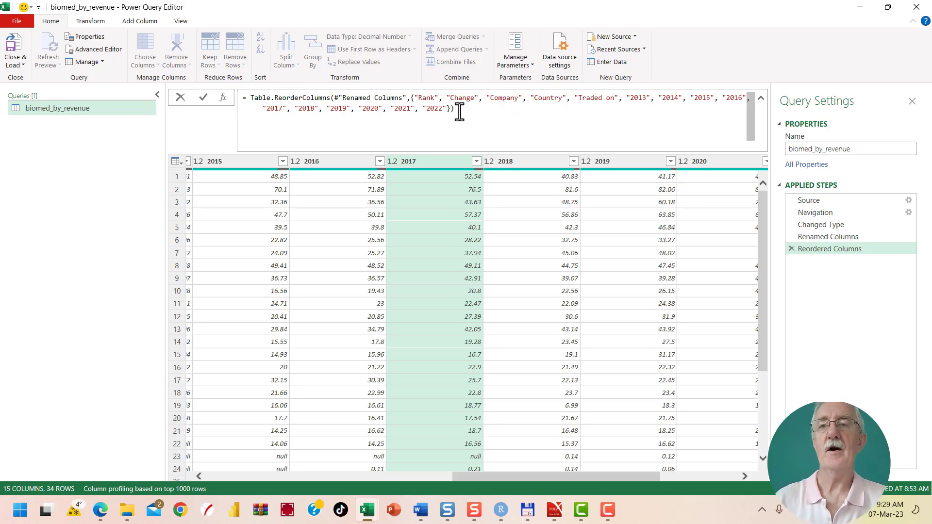
pyautogui.click(183, 22)
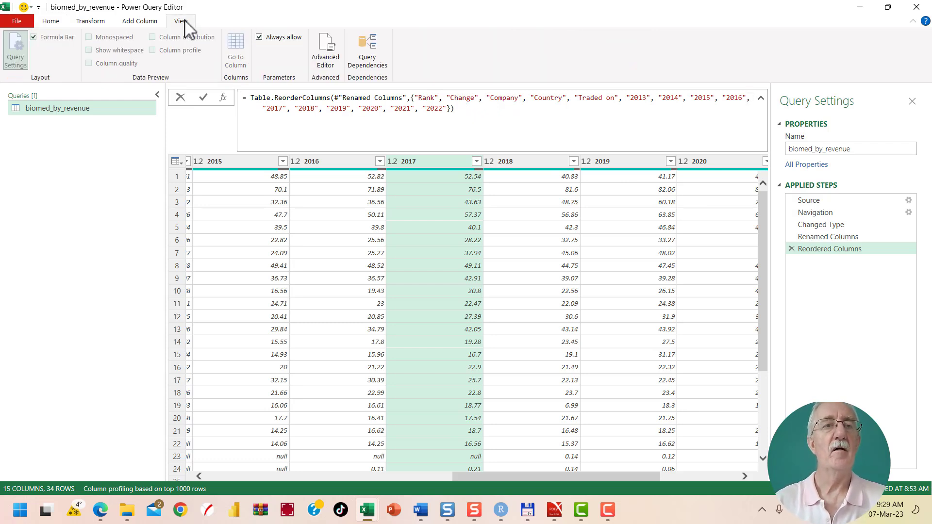
pyautogui.click(367, 51)
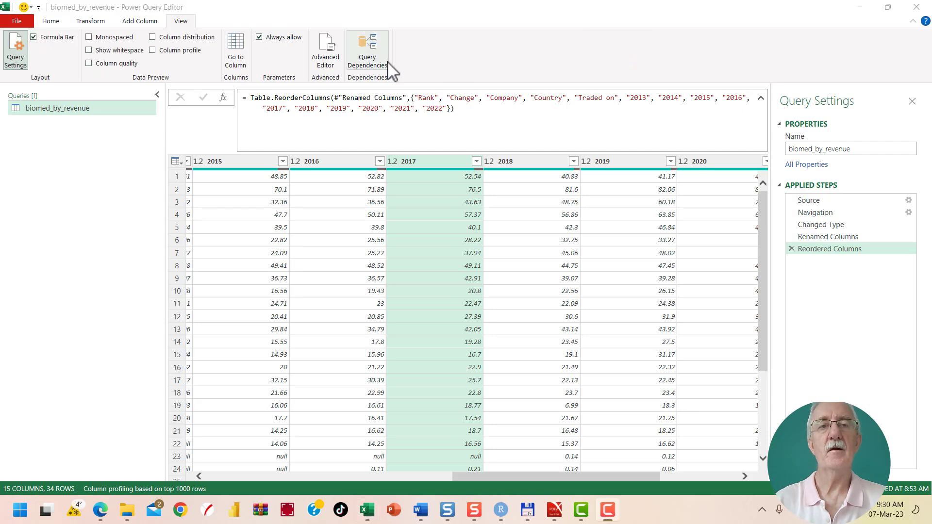
pyautogui.click(320, 44)
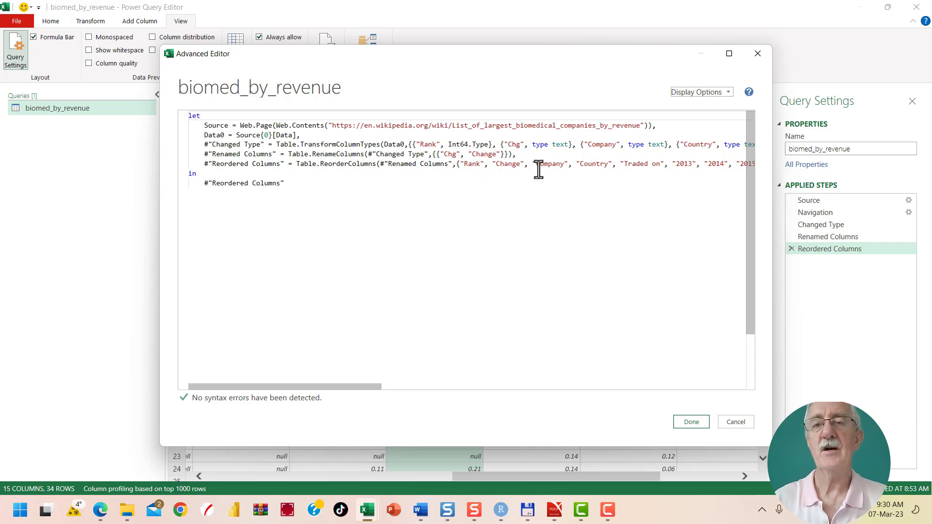
pyautogui.moveTo(358, 387); pyautogui.dragTo(461, 401)
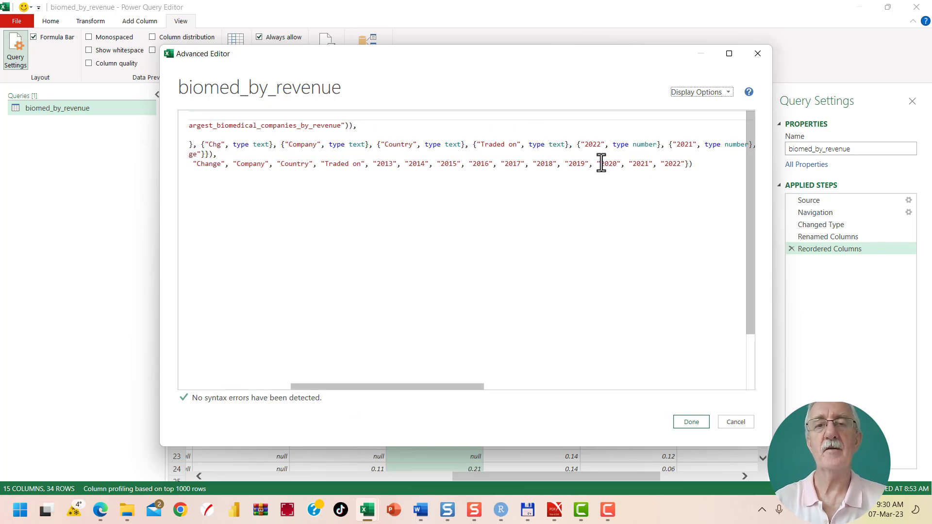
pyautogui.click(692, 426)
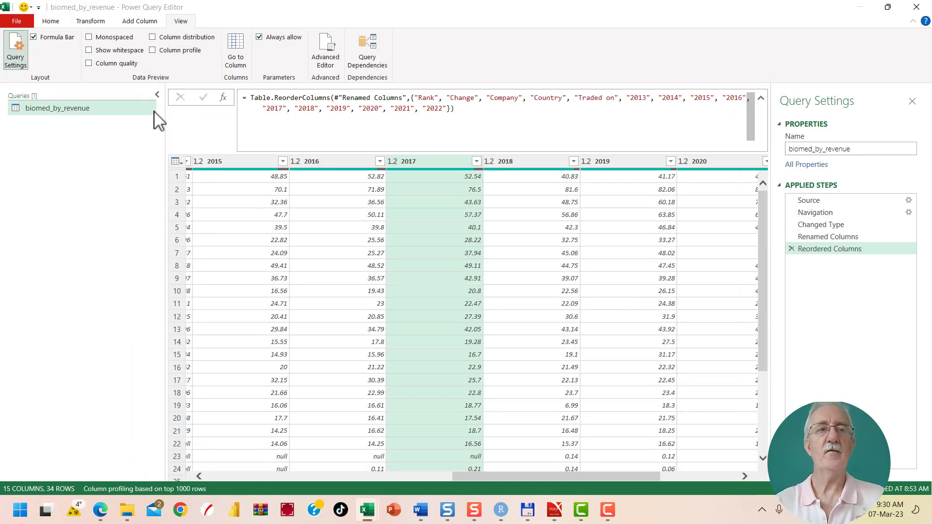
# Close the query and load it as a table into the existing worksheet at cell A1
pyautogui.click(52, 21)
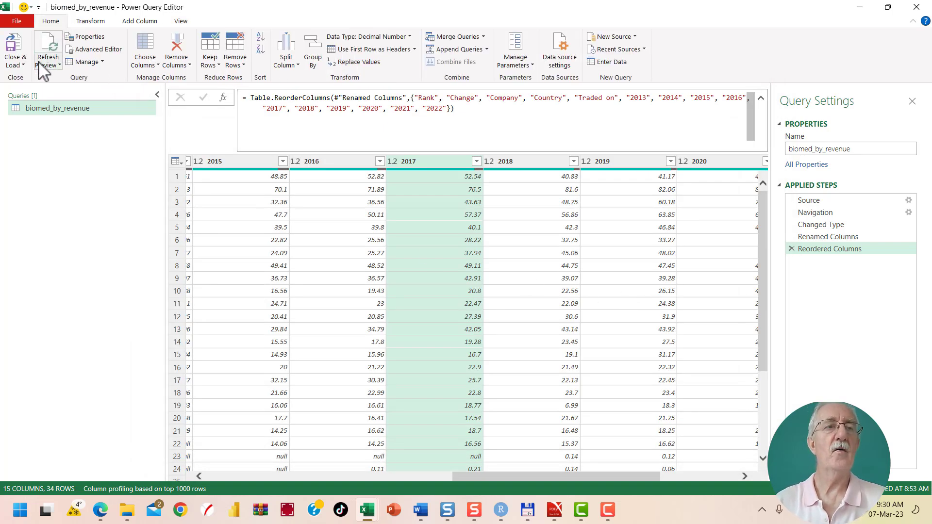
pyautogui.click(19, 64)
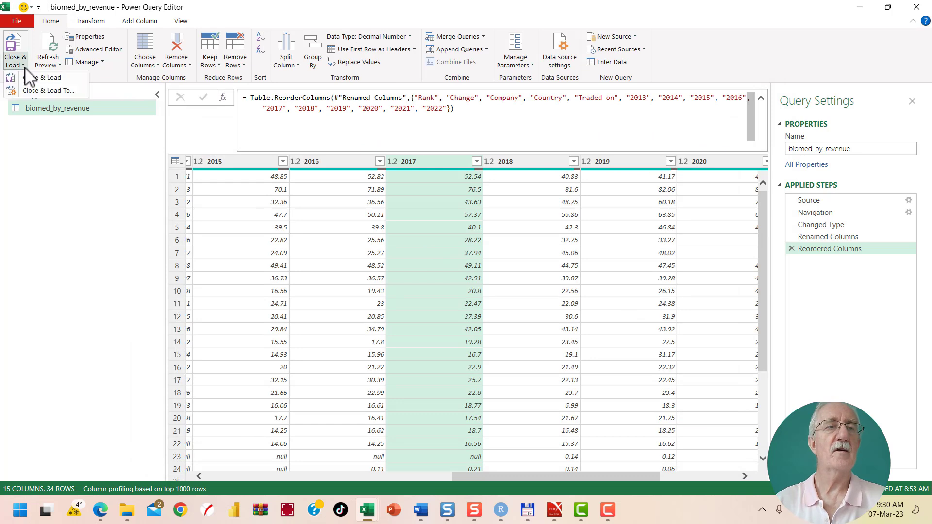
pyautogui.click(59, 90)
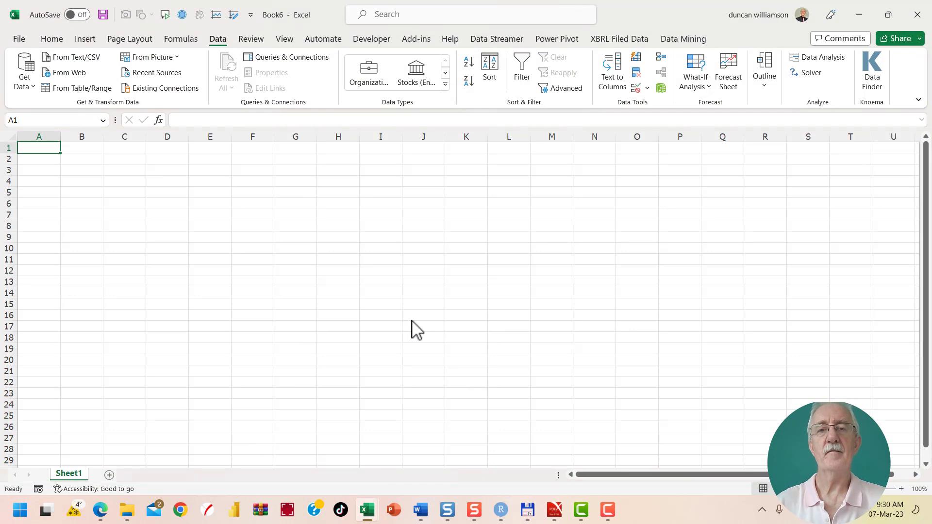
pyautogui.click(310, 182)
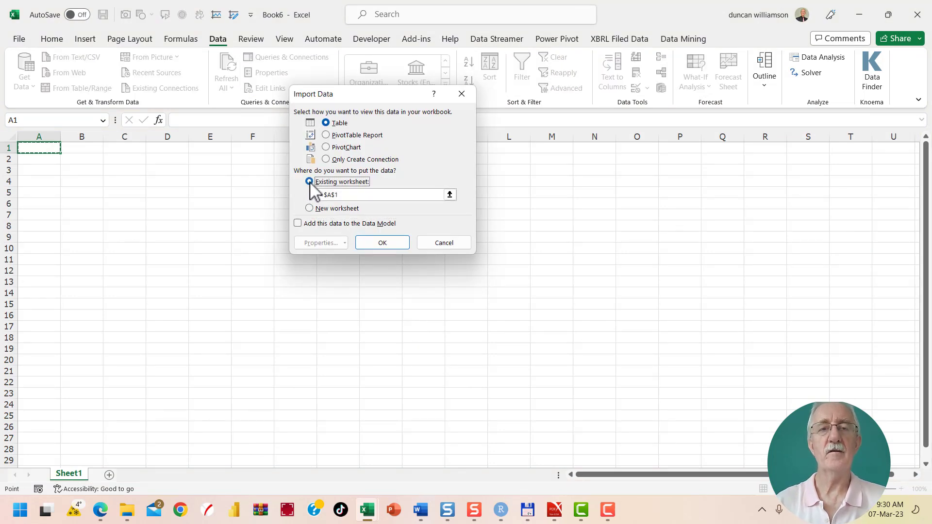
pyautogui.click(372, 243)
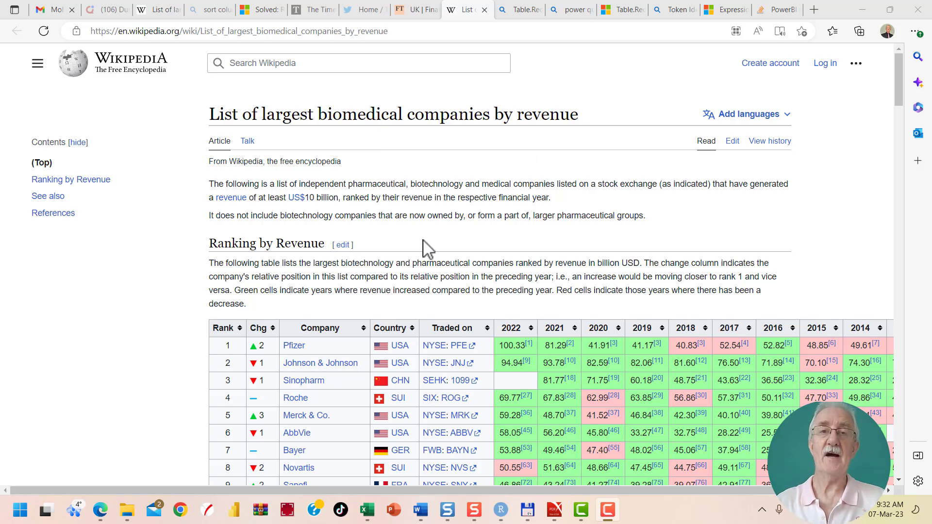
# Switch to the Excel workbook and paste the copied Wikipedia table at A5 of the Excel sheet, matching the destination formatting
pyautogui.hotkey('alt', 'Tab')
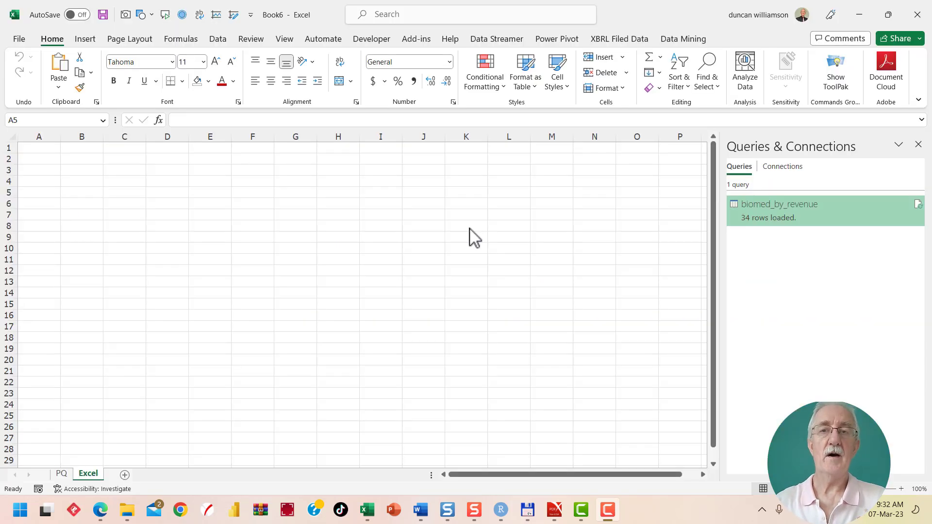
pyautogui.click(39, 192)
pyautogui.click(59, 87)
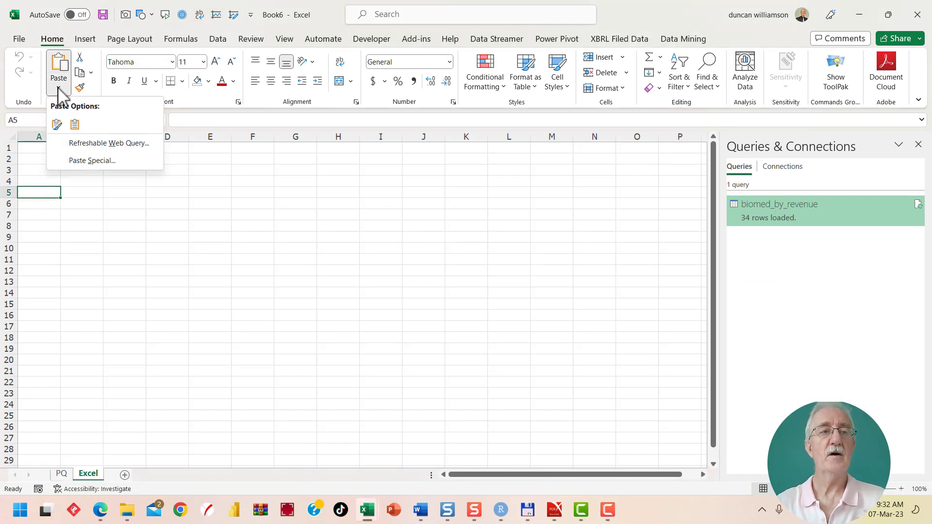
pyautogui.click(74, 125)
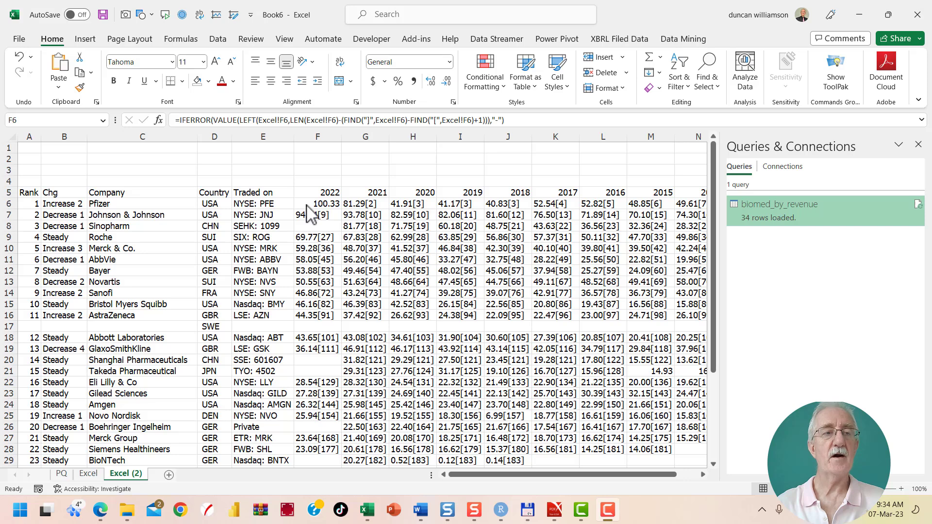
# Compare F6 on the Excel and Excel (2) sheets, and fill Excel (2)'s F6 formula through O40 with right alignment
pyautogui.click(90, 475)
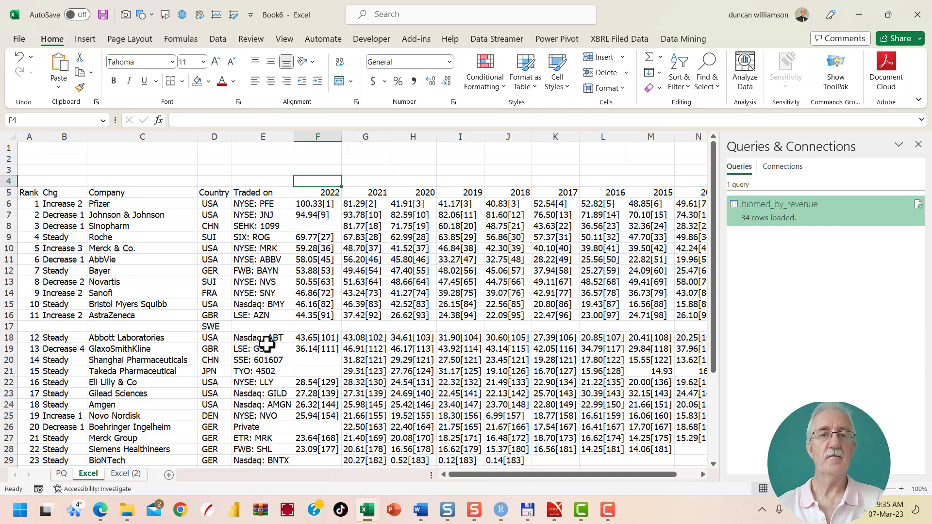
pyautogui.click(126, 474)
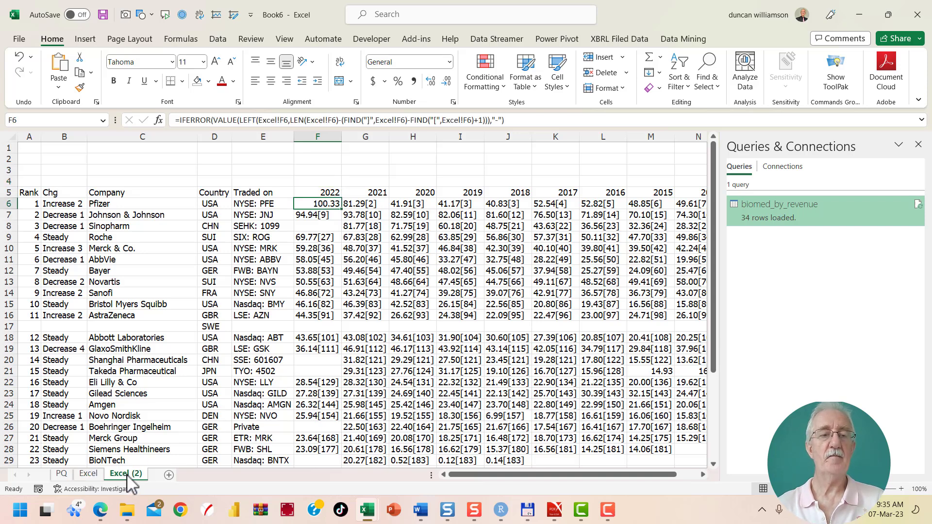
pyautogui.click(88, 474)
pyautogui.click(311, 203)
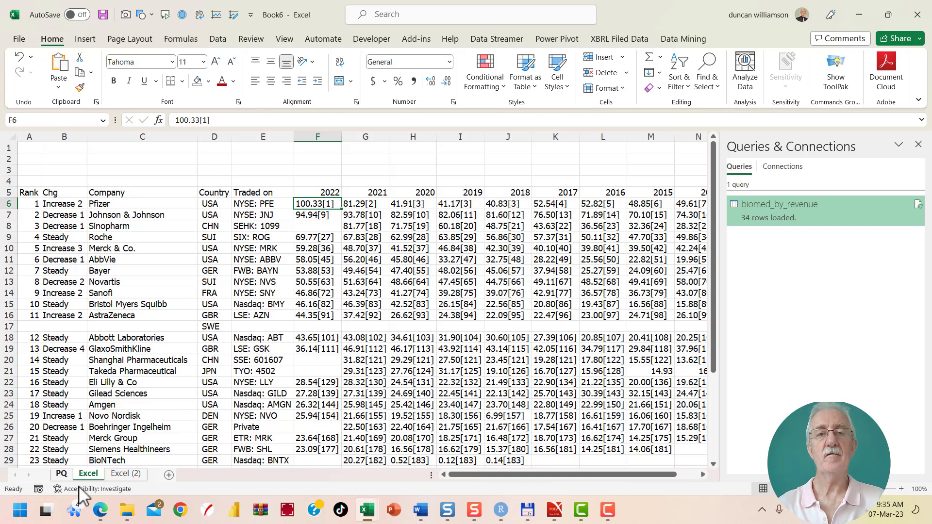
pyautogui.click(125, 474)
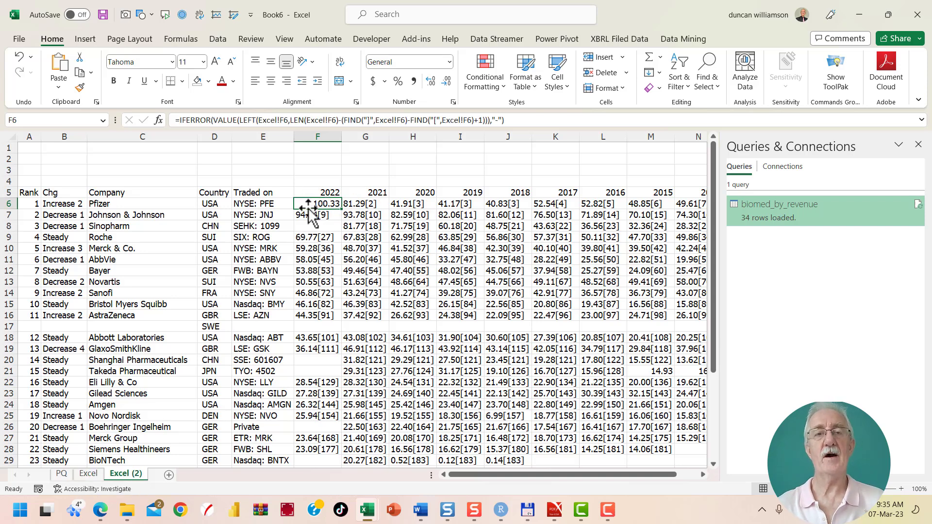
pyautogui.moveTo(344, 208); pyautogui.dragTo(587, 427)
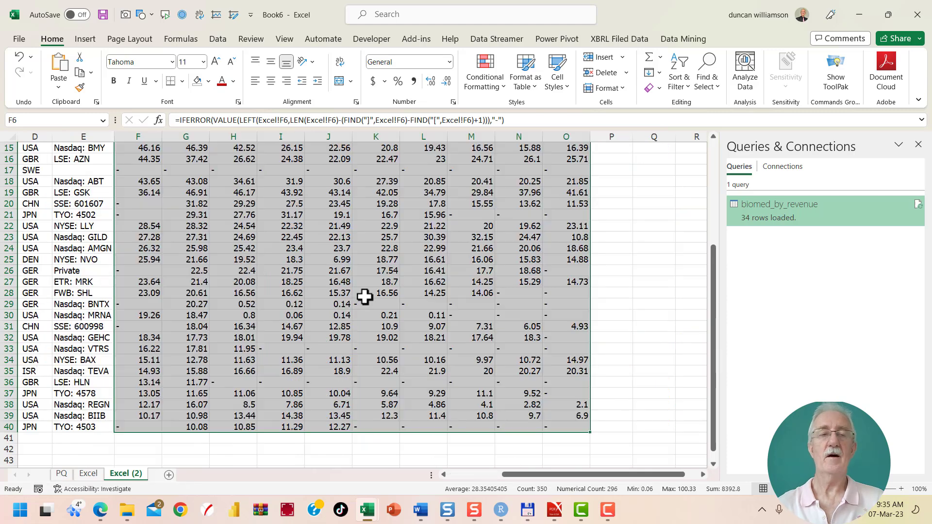
pyautogui.scroll(5, 366, 293)
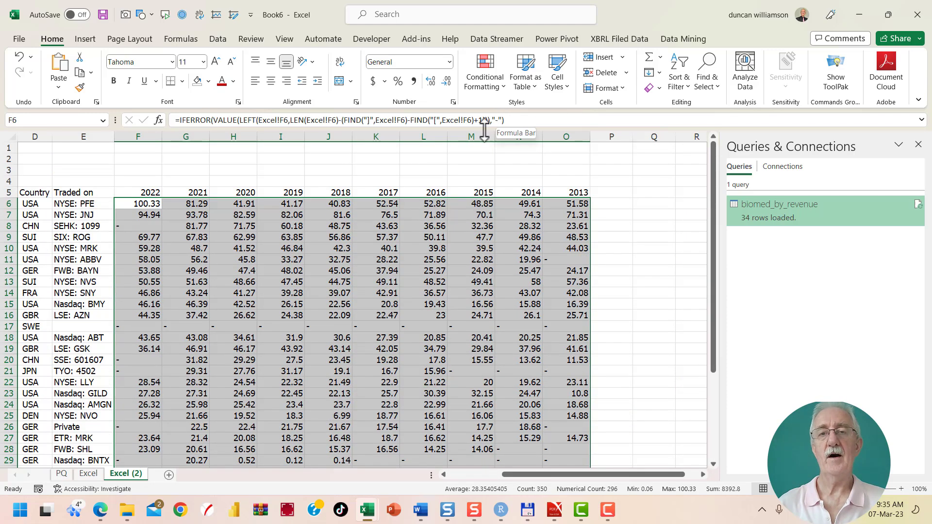
pyautogui.click(287, 81)
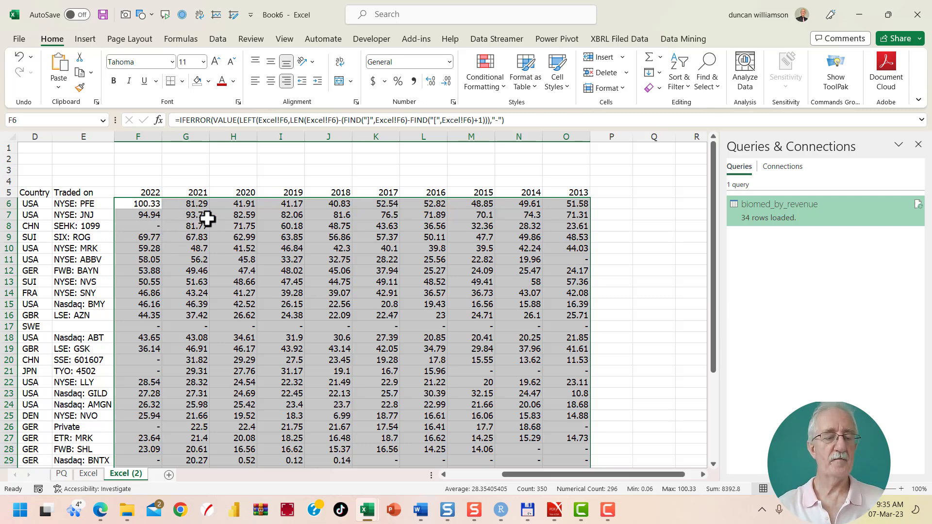
# Show the IFERROR cleaning formula from F6 as text in cell F4 above the 2022 column
pyautogui.press('Up')
pyautogui.press('Up')
pyautogui.scroll(1, 214, 217)
pyautogui.write('=IFERROR(VALUE(LEFT(Excel!F6,LEN(Excel!F6)-(FIND("]",Excel!F6)-FIND("[",Excel!F6)+1))),"-")')
pyautogui.press('Return')
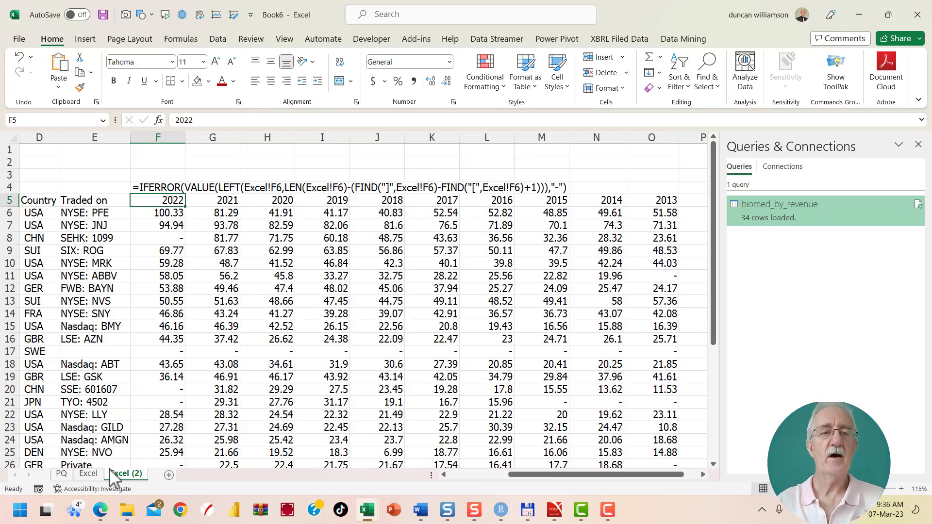
# Link the year headers F5:O5 on the Excel (2) sheet to the Excel sheet's header row, starting with =Excel!F5
pyautogui.click(88, 474)
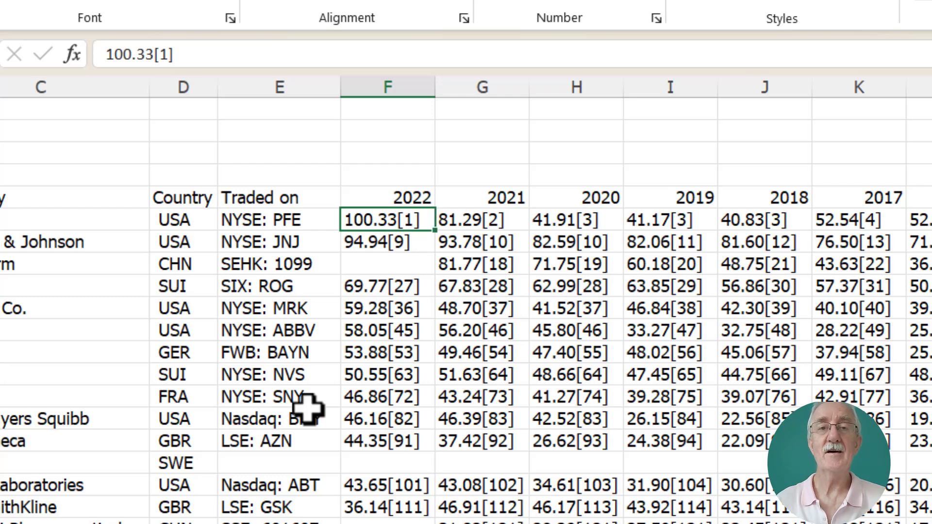
pyautogui.hotkey('ctrl', 'pagedown')
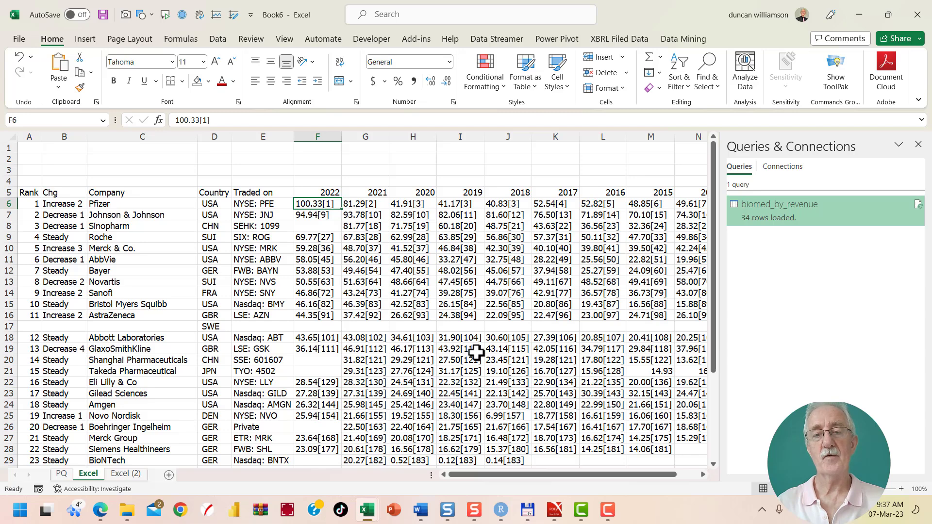
pyautogui.click(125, 474)
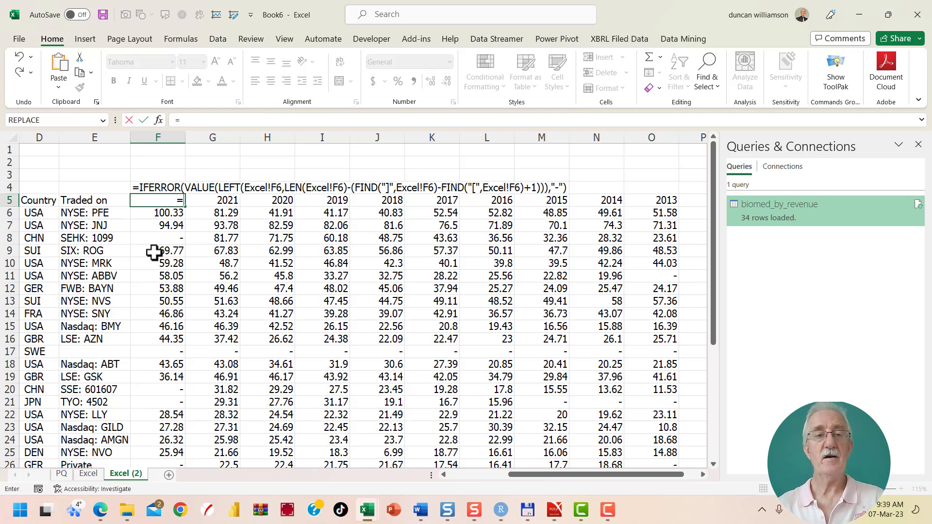
pyautogui.hotkey('ctrl', 'shift', 'Right')
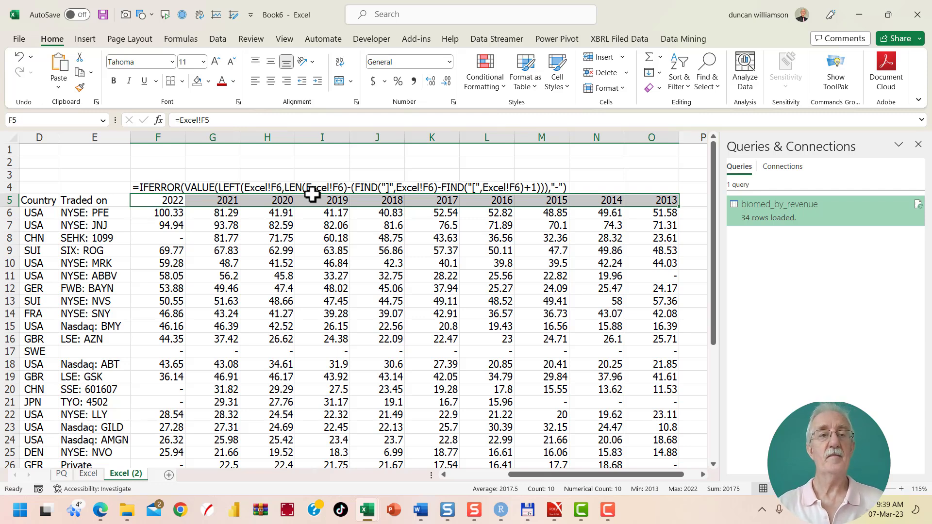
# Check the link formulas in the year header cells of row 5 on the Excel (2) sheet
pyautogui.press('Left')
pyautogui.press('Right')
pyautogui.press('Right')
pyautogui.press('Right')
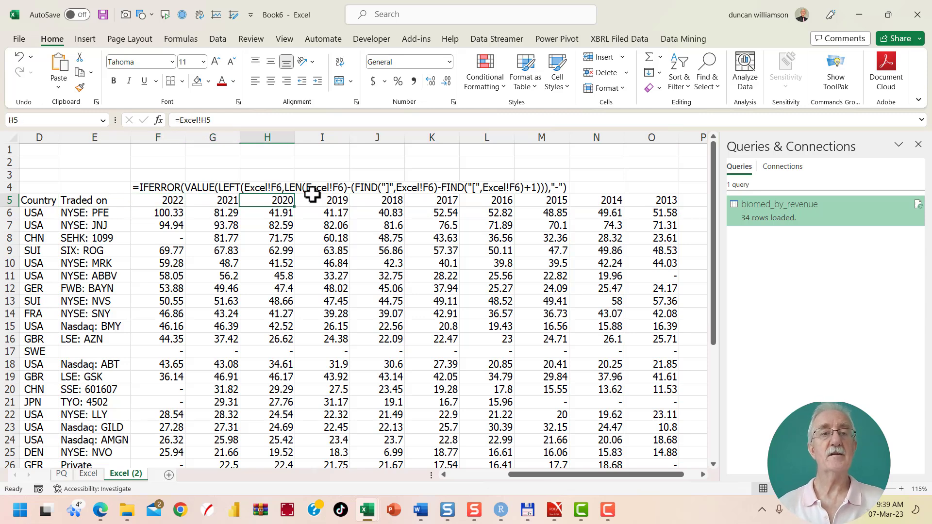
pyautogui.press('Right')
pyautogui.press('Right')
pyautogui.press('Left')
pyautogui.press('Left')
pyautogui.press('Left')
pyautogui.press('Left')
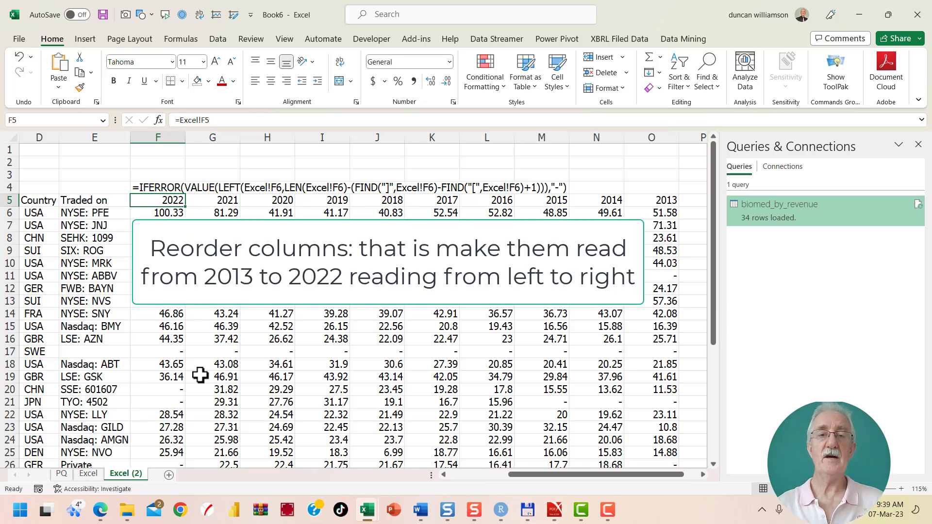
# Set up a custom sort of the year columns F5:O40 on the Excel sheet with left-to-right orientation
pyautogui.click(89, 474)
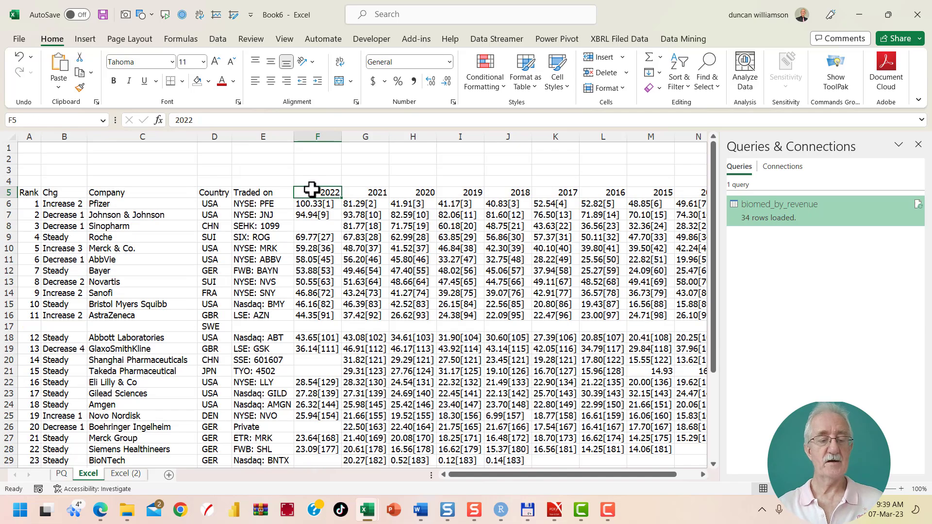
pyautogui.hotkey('ctrl', 'shift', 'Right')
pyautogui.hotkey('ctrl', 'shift', 'Down')
pyautogui.hotkey('ctrl', 'shift', 'Down')
pyautogui.hotkey('ctrl', 'shift', 'End')
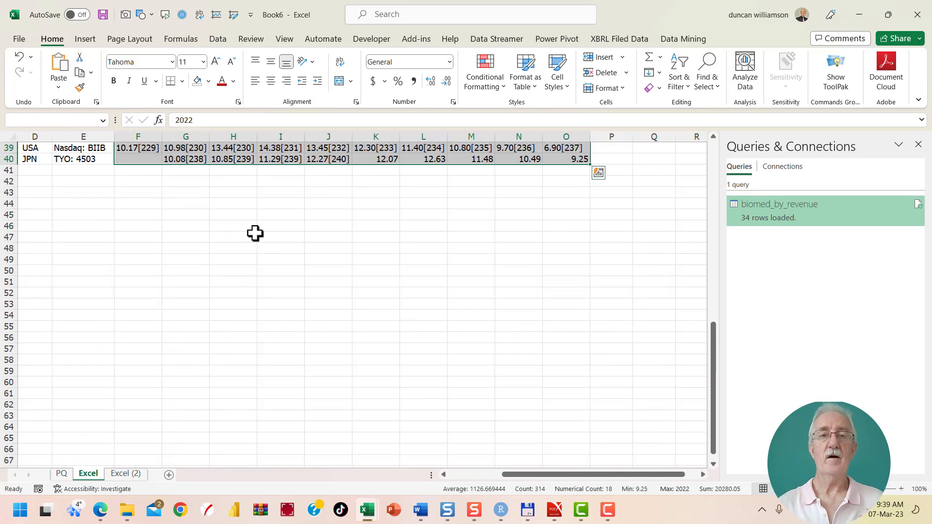
pyautogui.scroll(13, 396, 219)
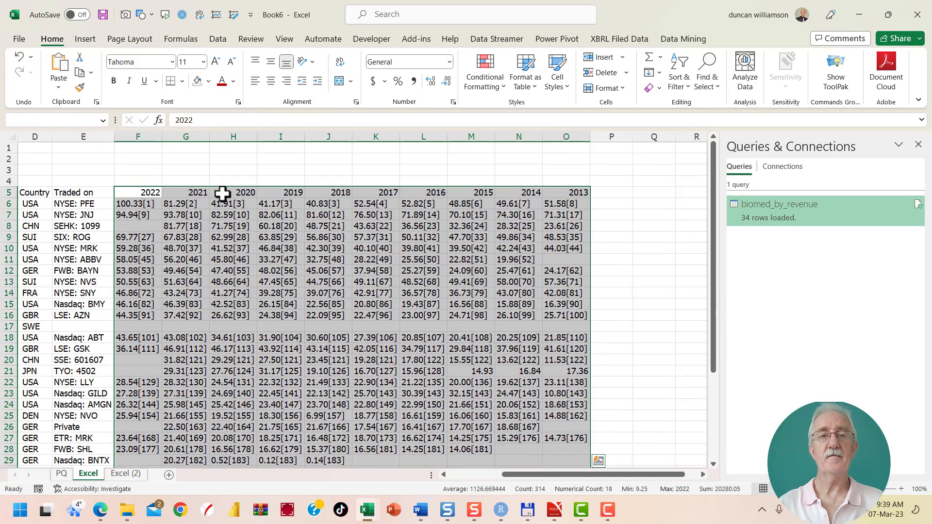
pyautogui.scroll(-6, 233, 223)
pyautogui.scroll(5, 247, 257)
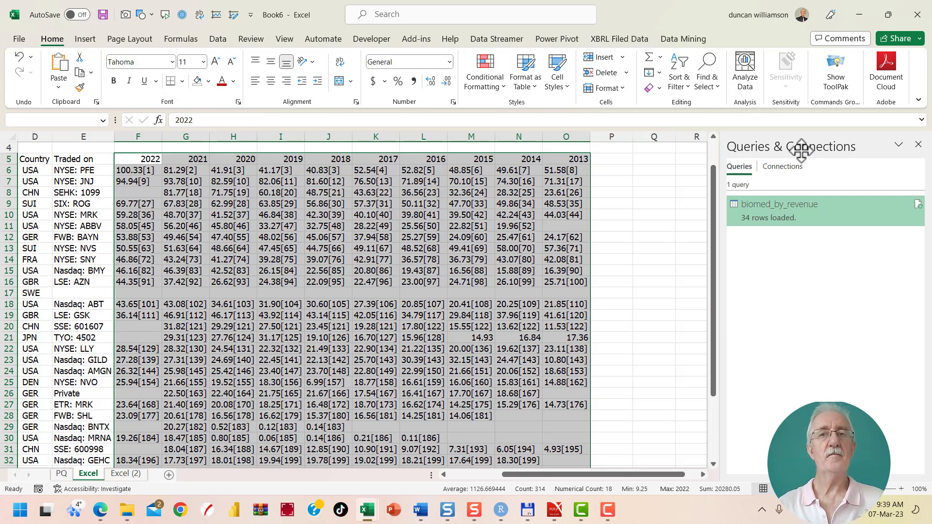
pyautogui.click(689, 90)
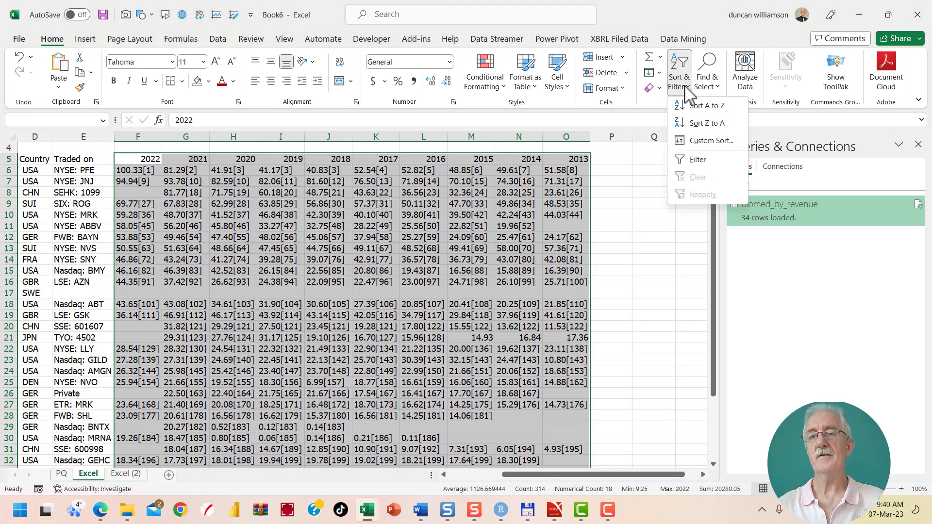
pyautogui.click(709, 142)
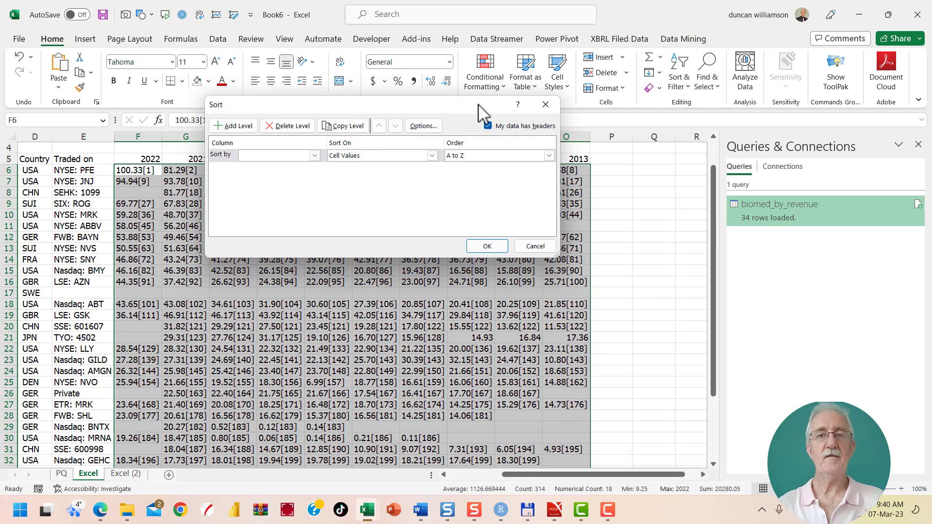
pyautogui.moveTo(480, 105); pyautogui.dragTo(632, 200)
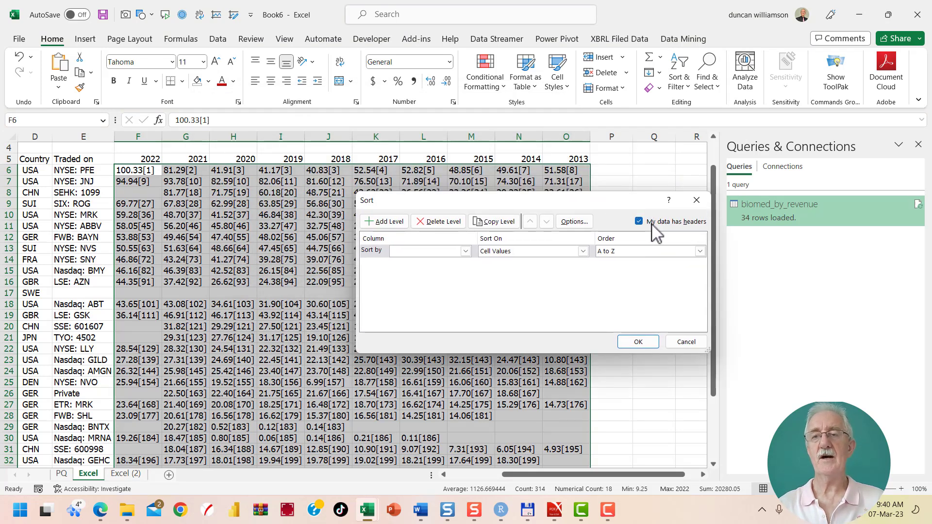
pyautogui.click(575, 222)
pyautogui.click(363, 189)
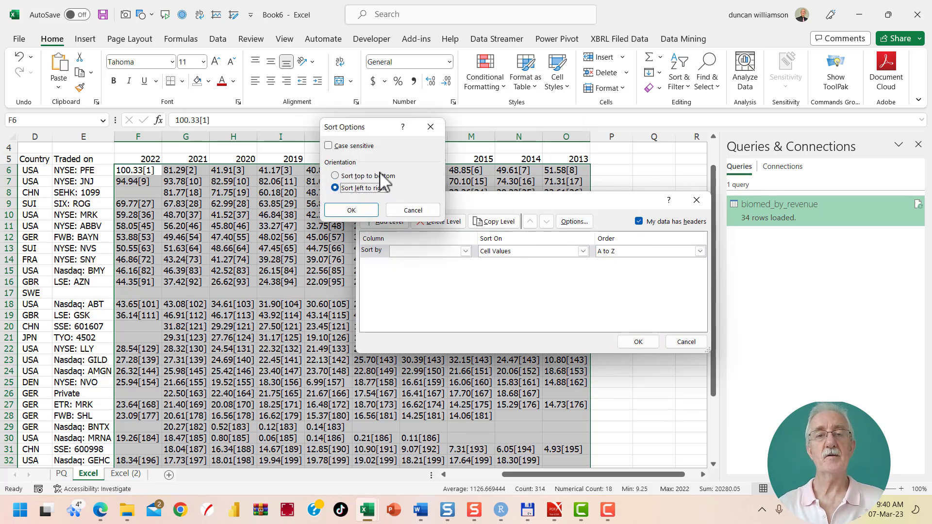
pyautogui.click(364, 211)
# Sort the selected year columns by Row 5 on cell values, from smallest to largest
pyautogui.click(466, 252)
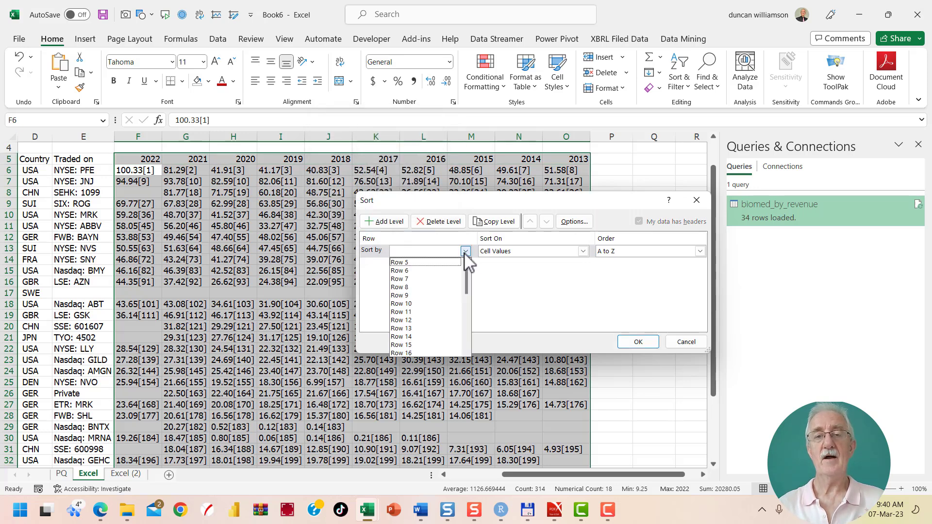
pyautogui.click(413, 264)
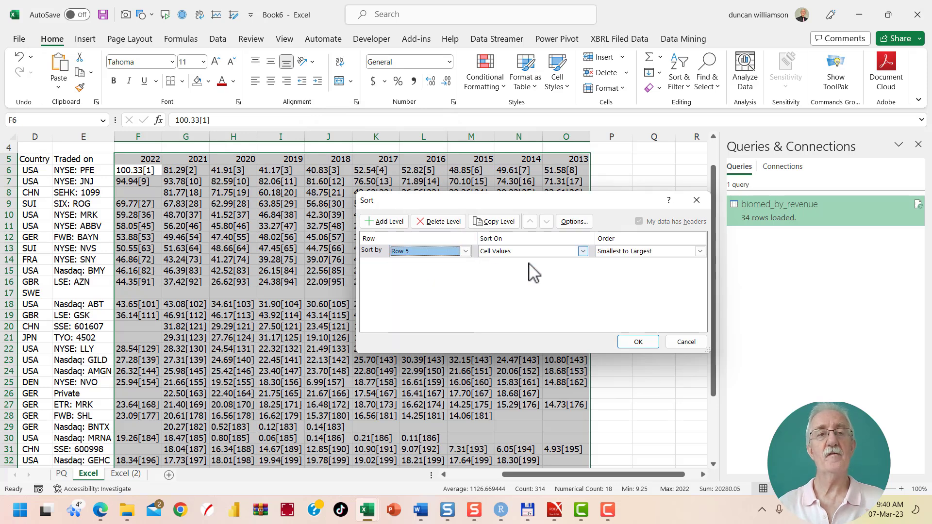
pyautogui.click(612, 252)
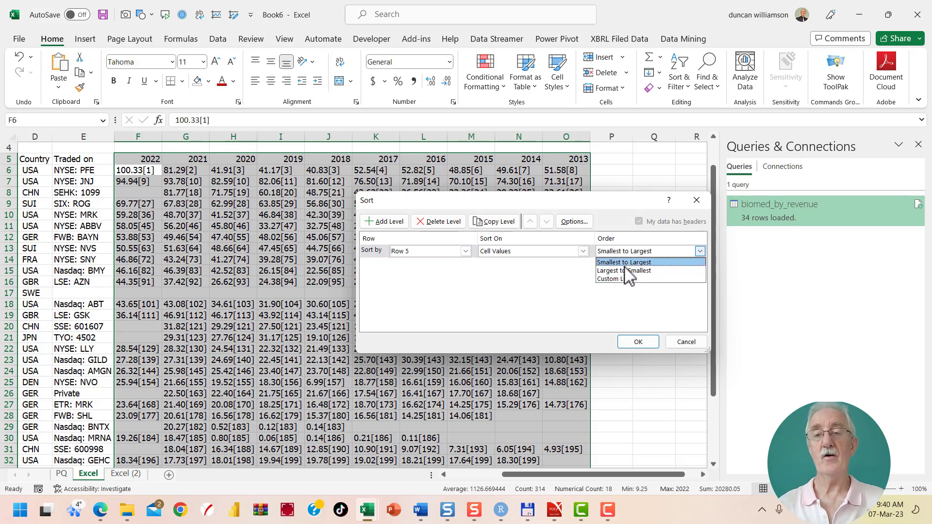
pyautogui.click(618, 262)
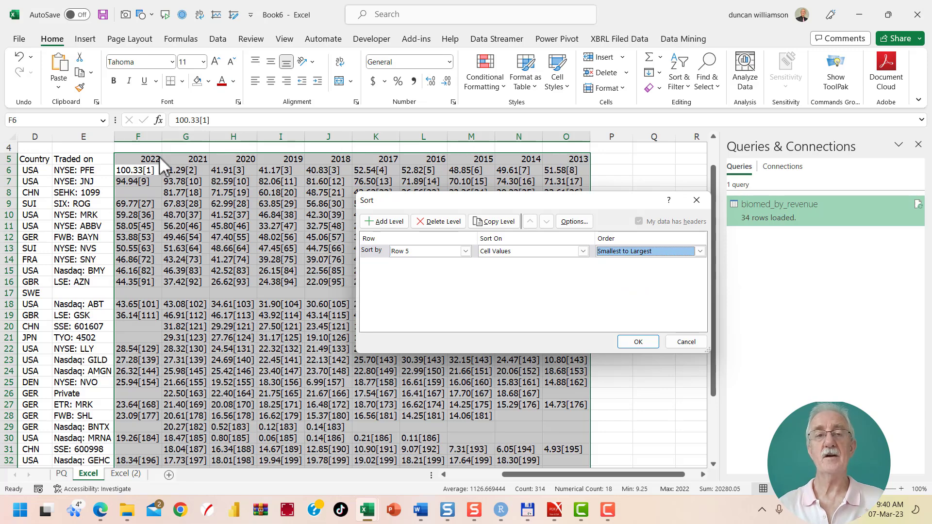
pyautogui.click(639, 341)
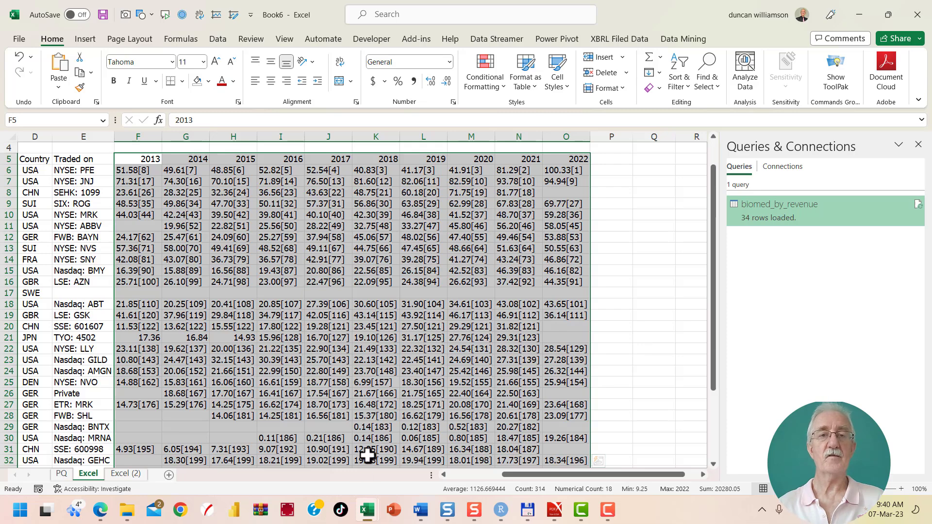
# Clear the formula text display from cell F4 on the Excel (2) sheet
pyautogui.click(126, 474)
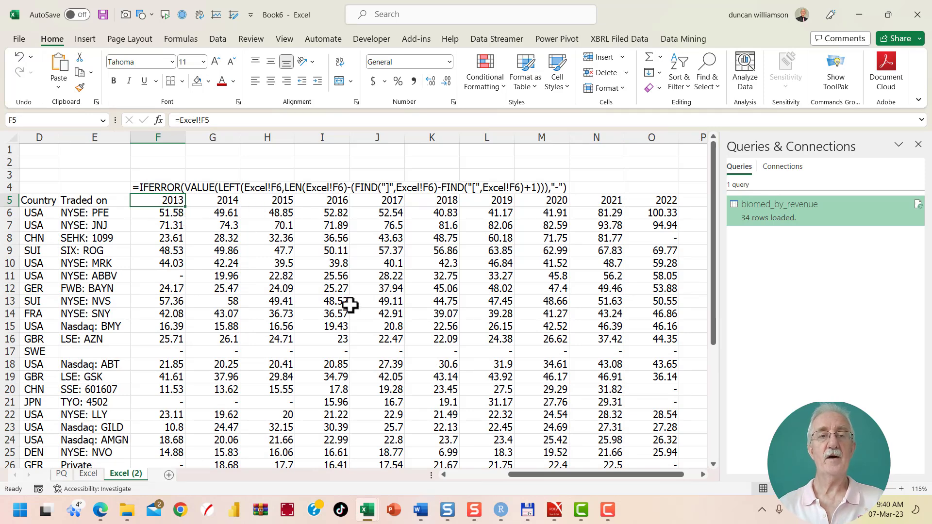
pyautogui.click(170, 187)
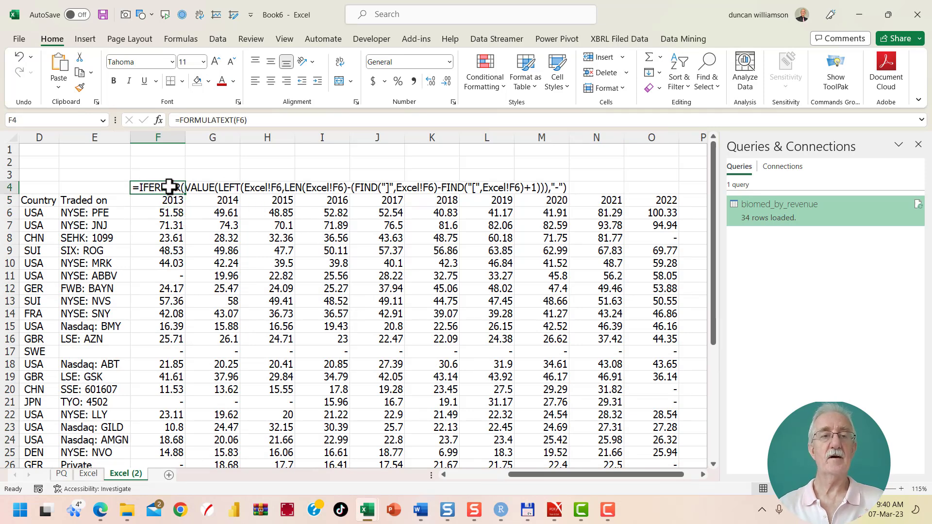
pyautogui.press('Delete')
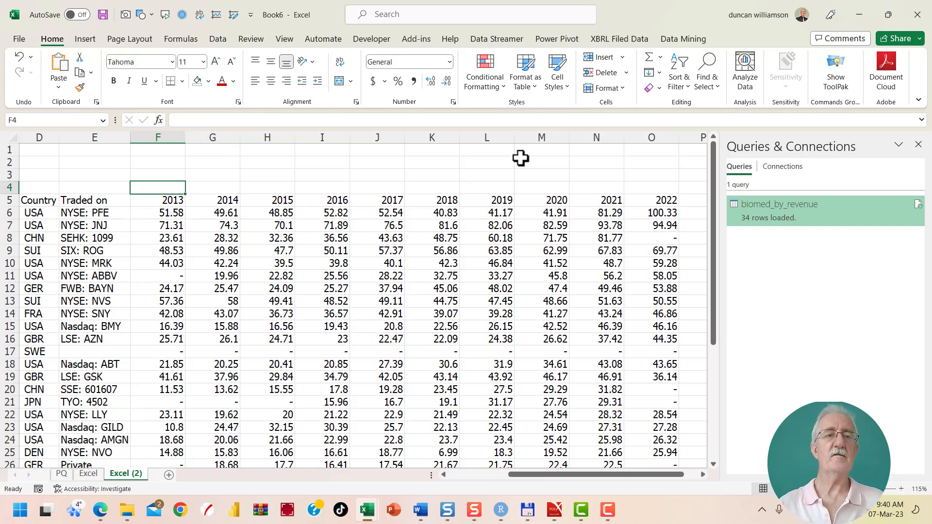
# Fit the widths of columns A:O to their contents and give the year columns F:O one equal, slightly wider width
pyautogui.click(654, 137)
pyautogui.moveTo(589, 140); pyautogui.dragTo(17, 174)
pyautogui.doubleClick(395, 137)
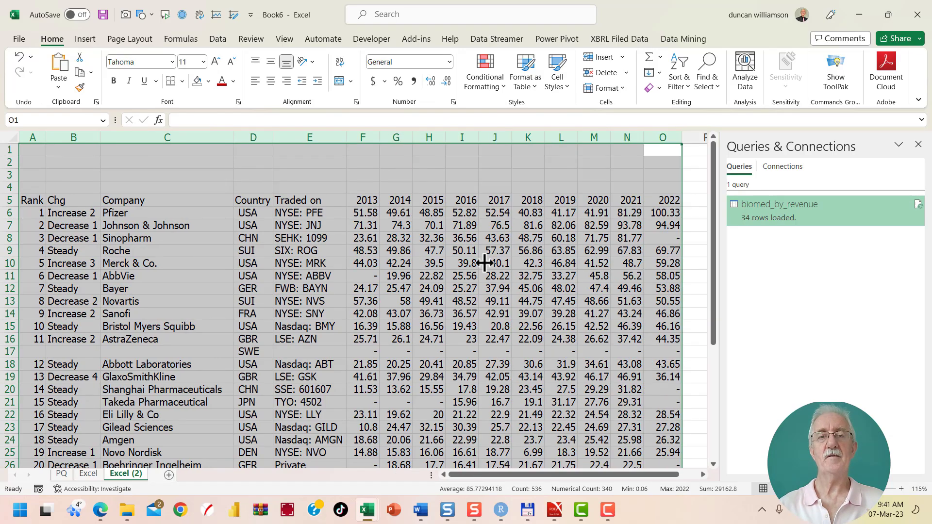
pyautogui.scroll(-3, 506, 301)
pyautogui.scroll(-4, 505, 312)
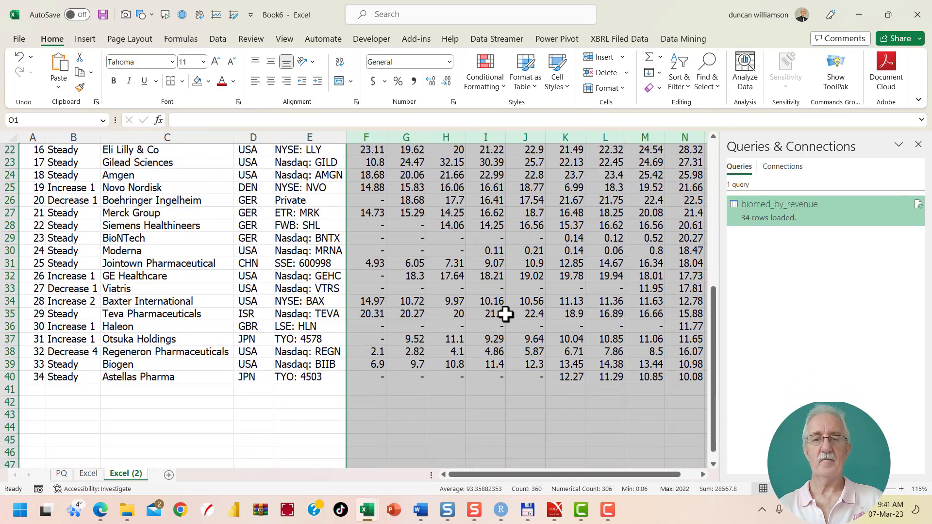
pyautogui.scroll(5, 507, 313)
pyautogui.scroll(2, 506, 314)
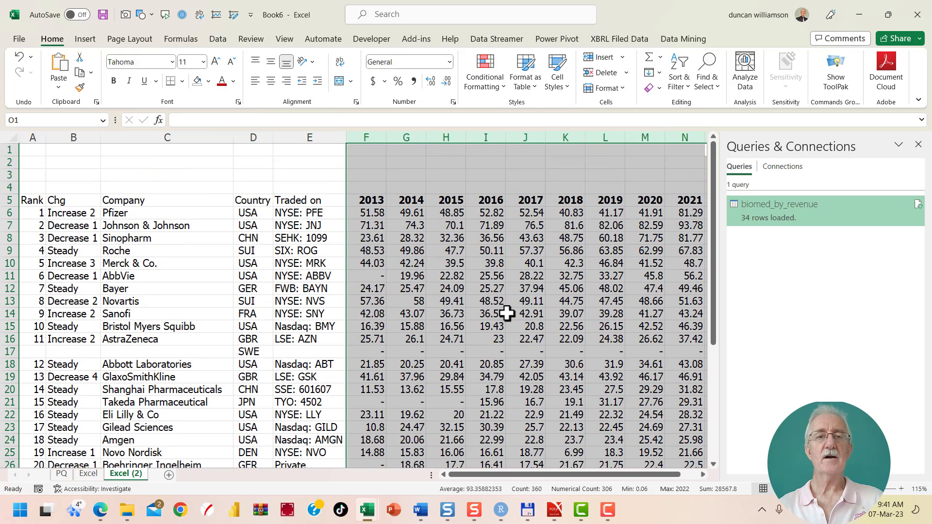